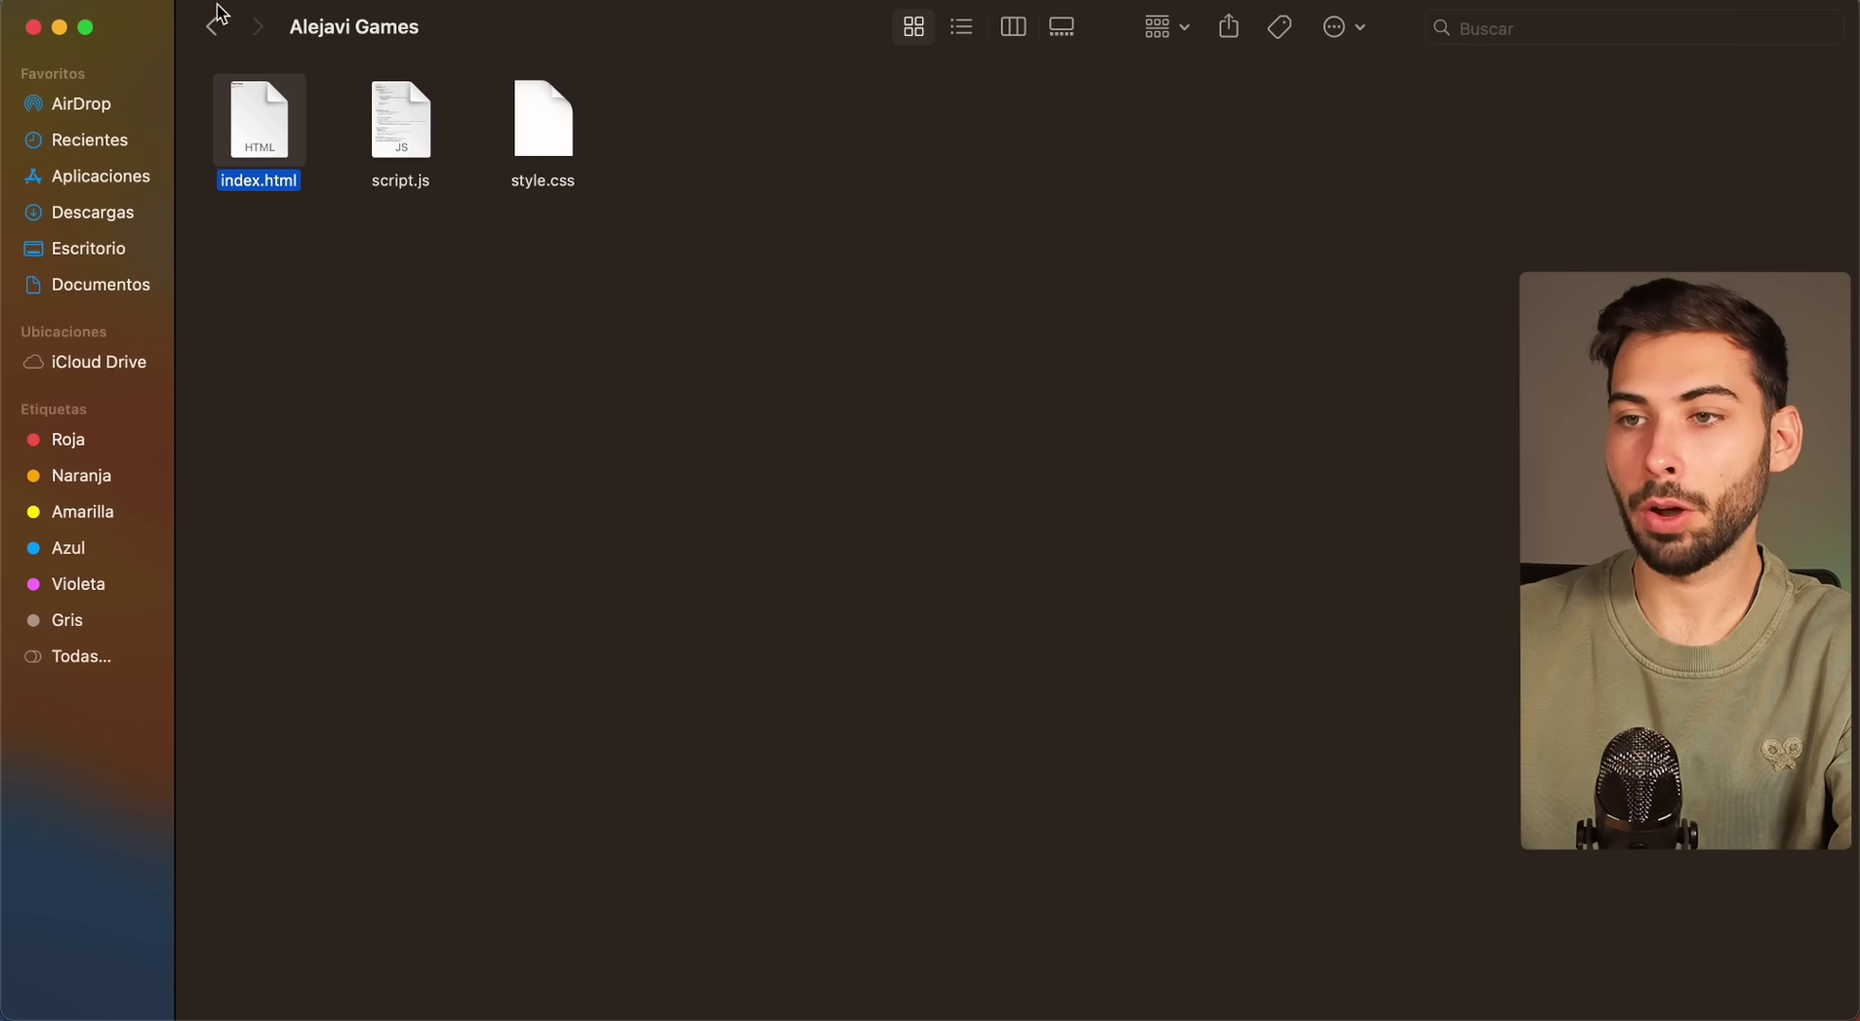
# Go back to the Carpeta Tuto Crear App folder and compress the Alejavi Games folder into a zip
pyautogui.click(212, 32)
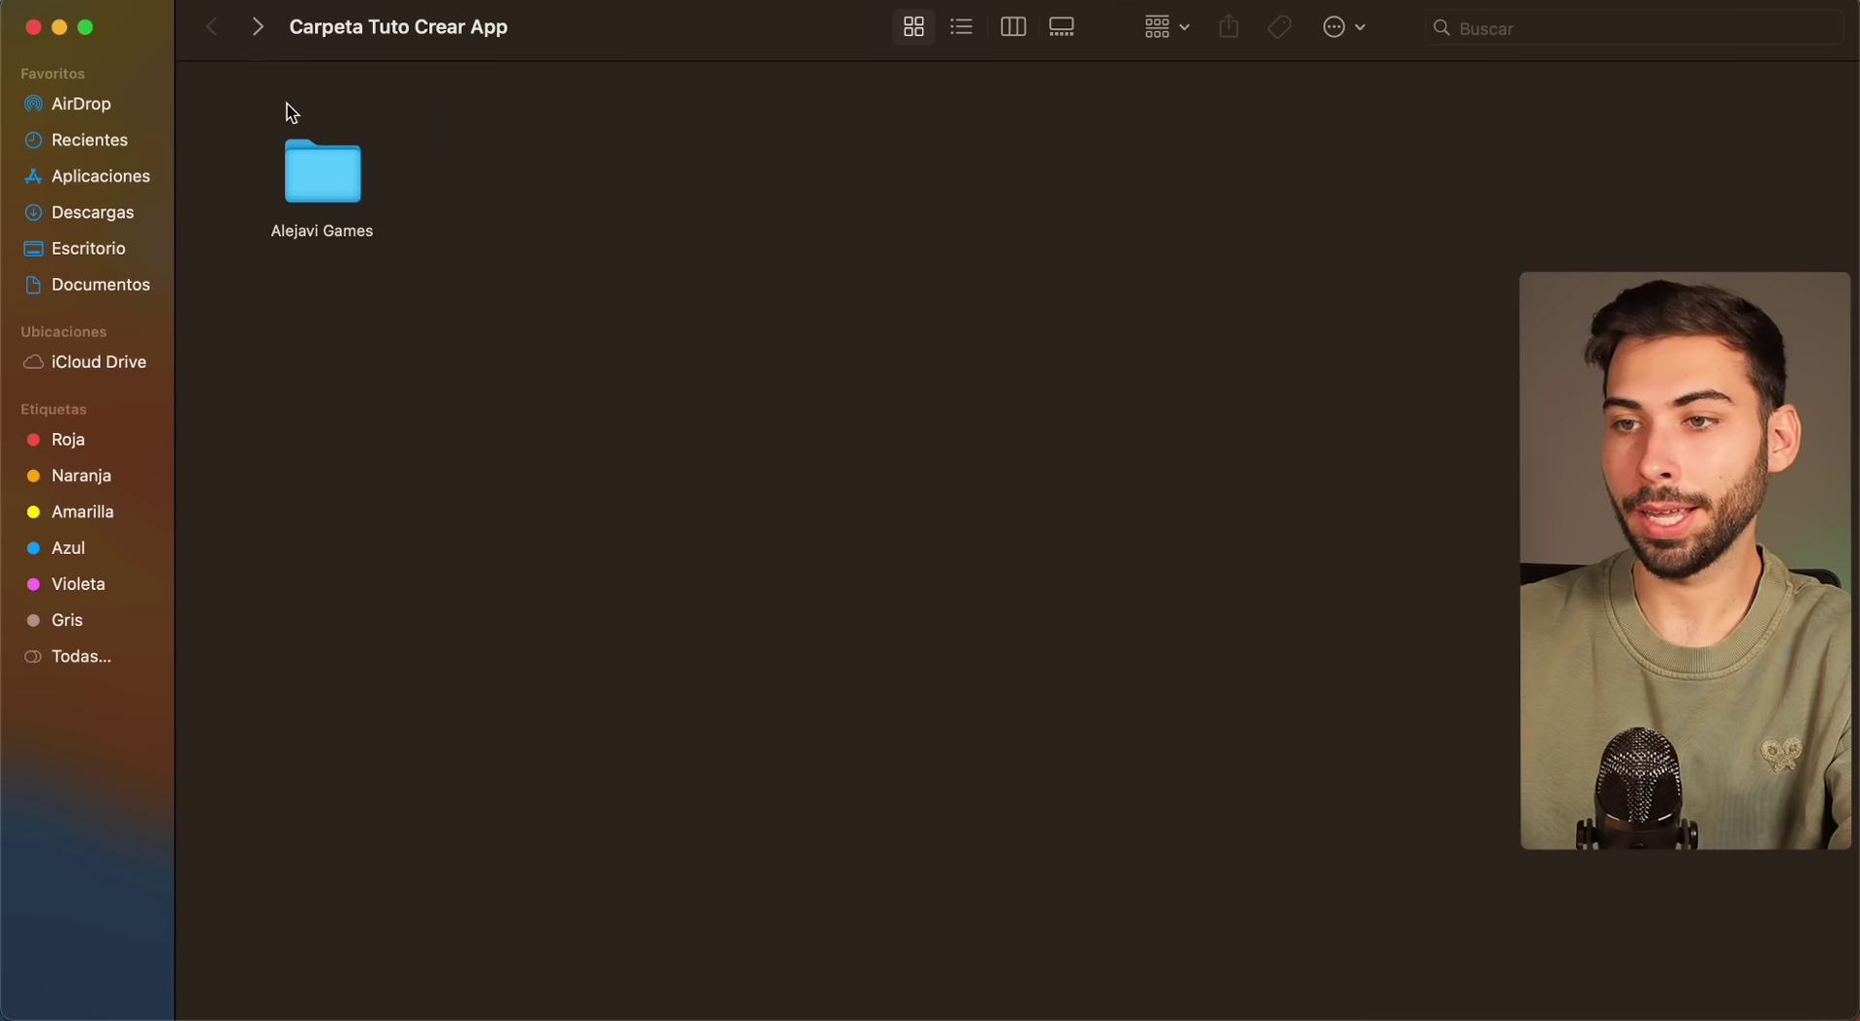
pyautogui.click(329, 181)
pyautogui.rightClick(349, 177)
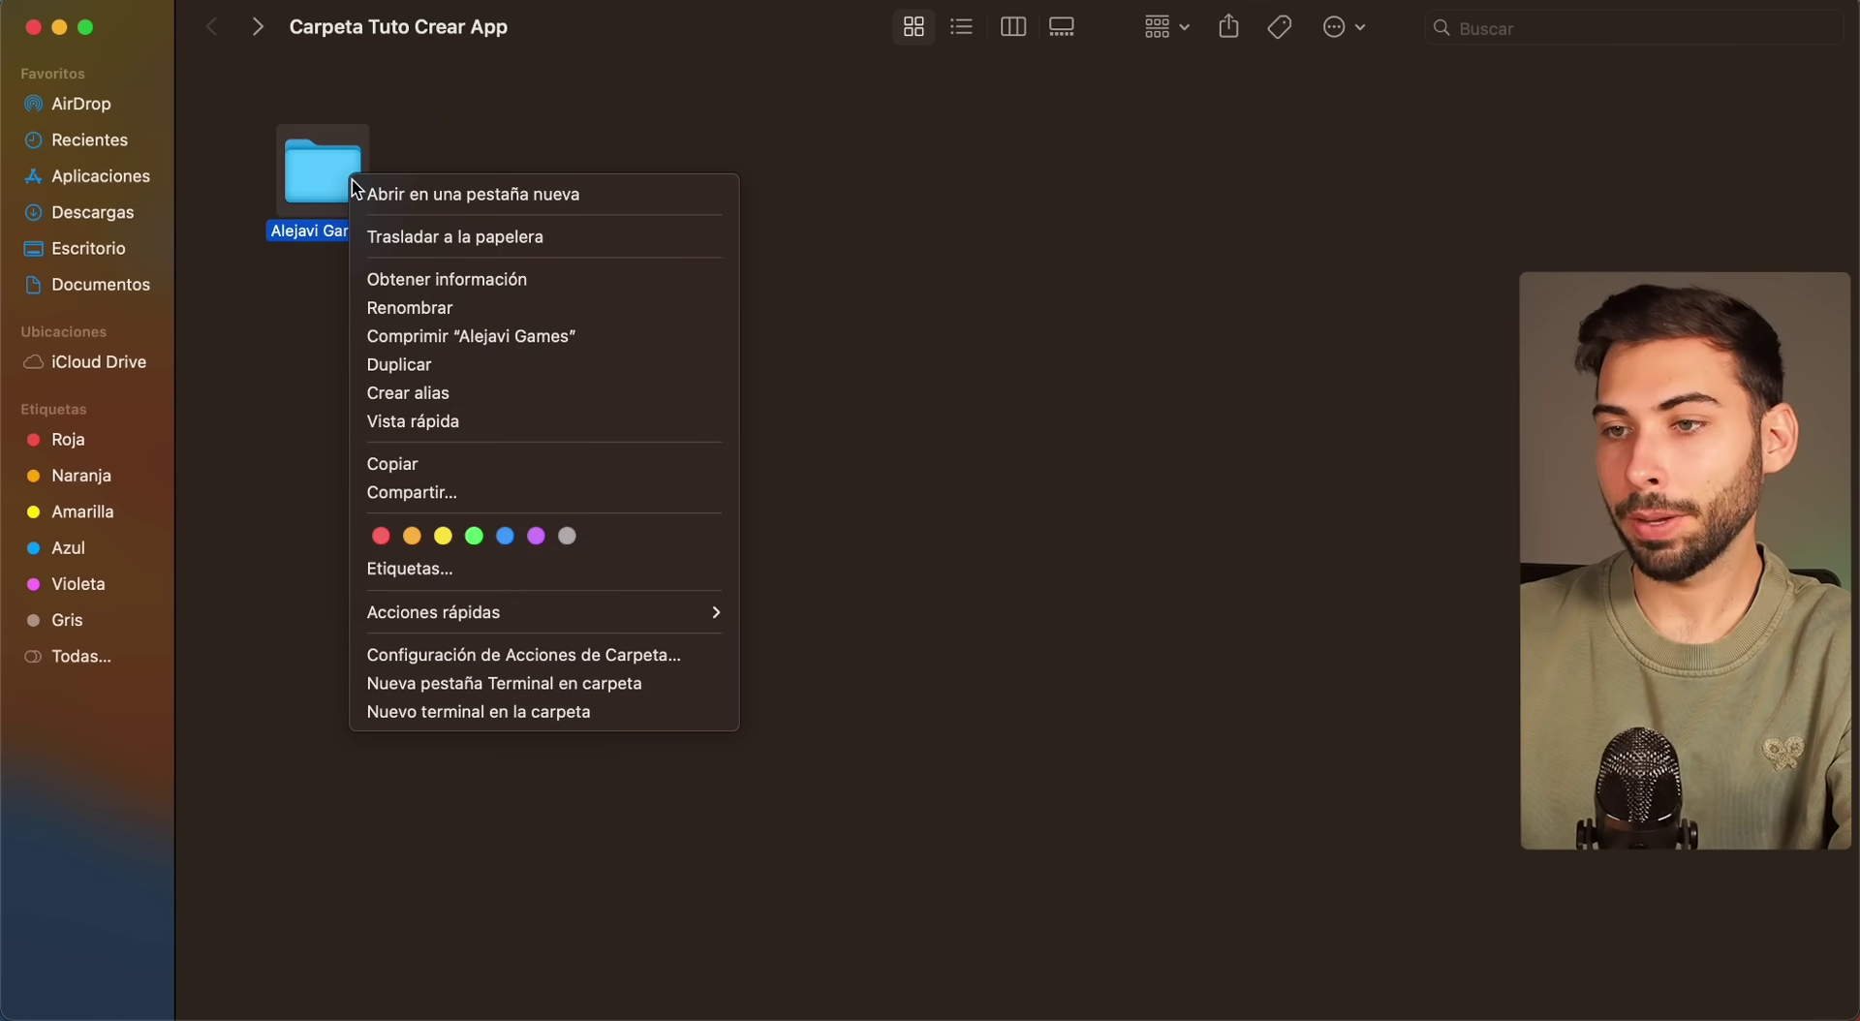
pyautogui.click(438, 340)
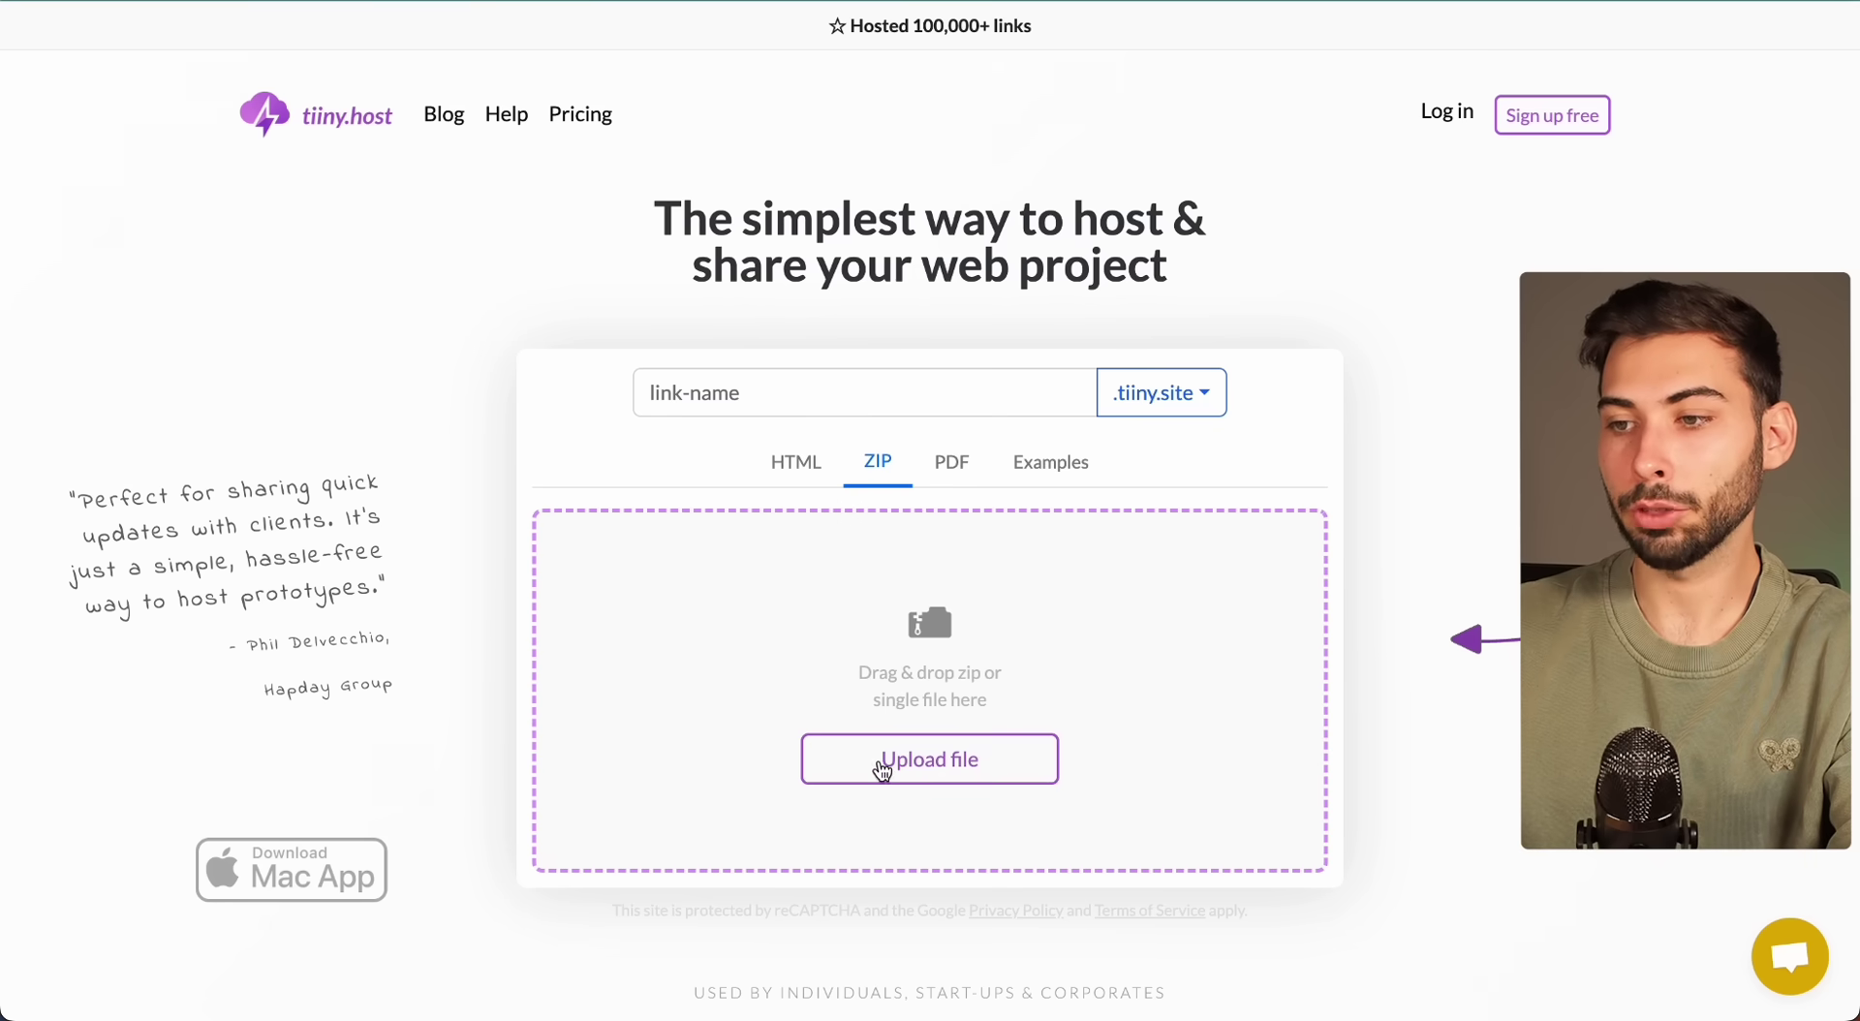
# Switch to tiiny.host and upload Alejavi Games.zip for hosting
pyautogui.click(955, 768)
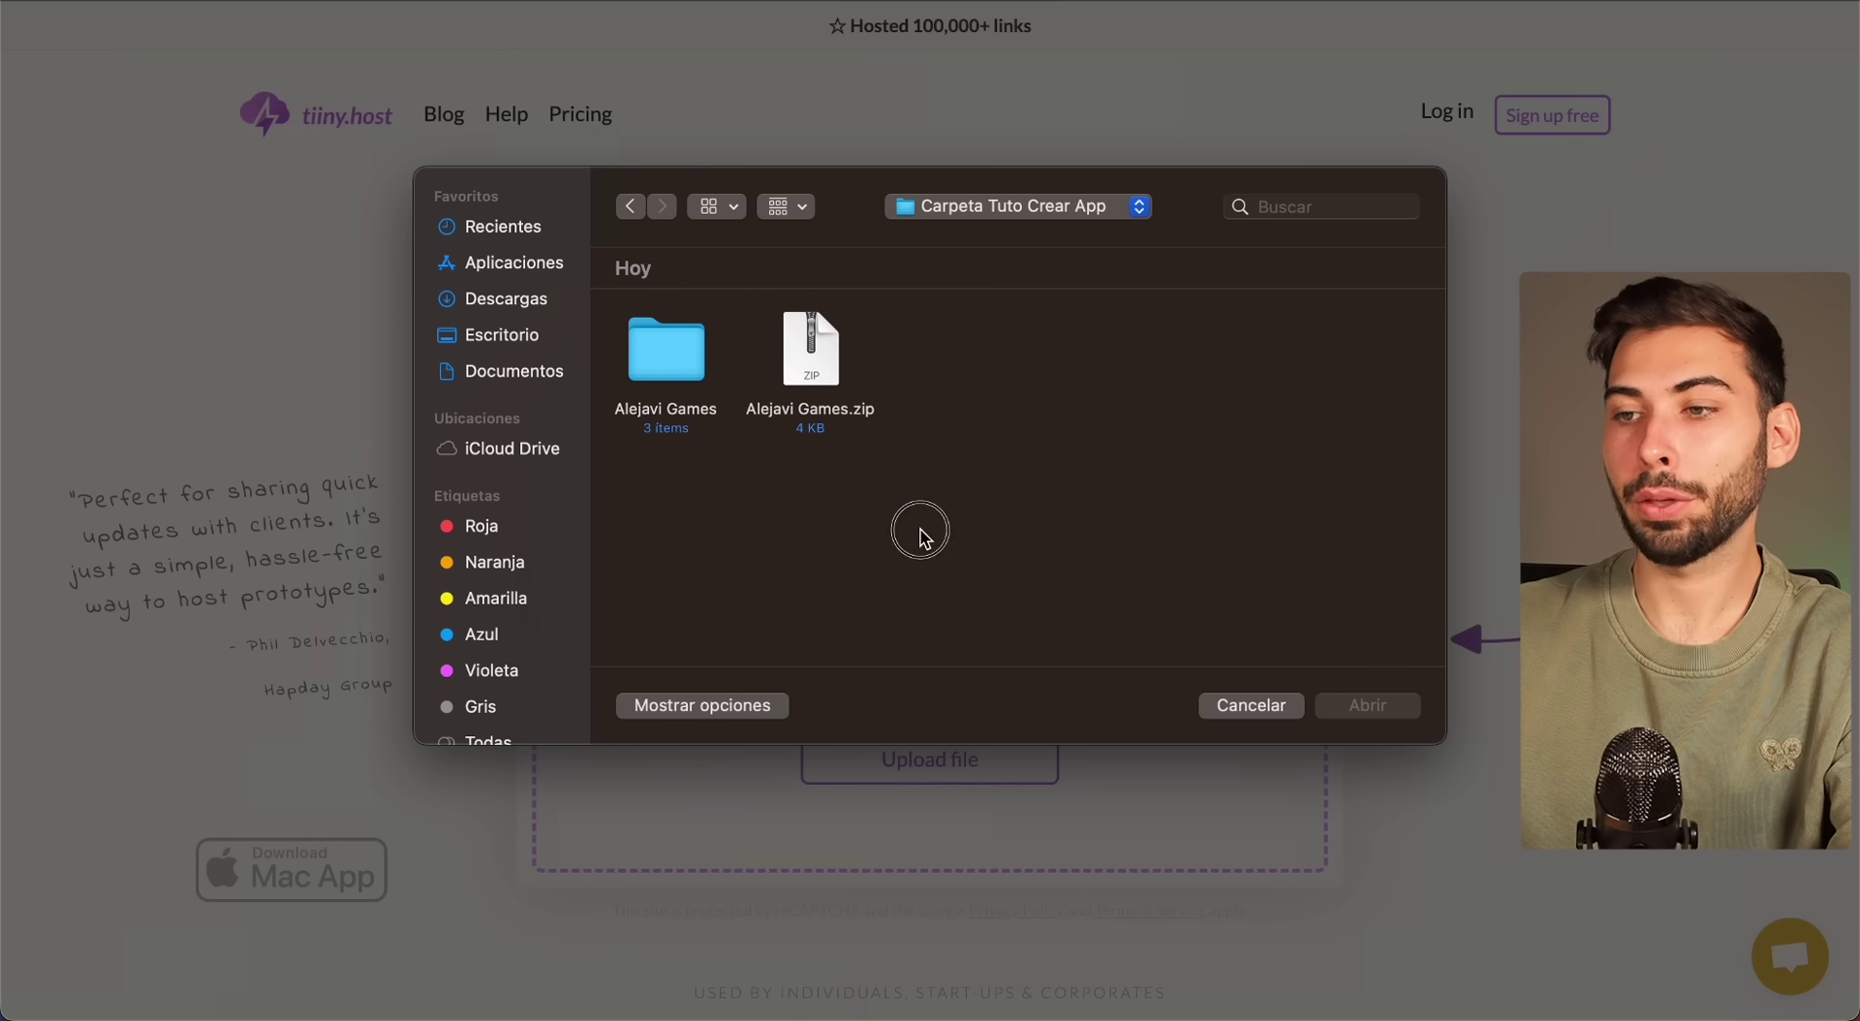
pyautogui.moveTo(921, 538); pyautogui.dragTo(802, 349)
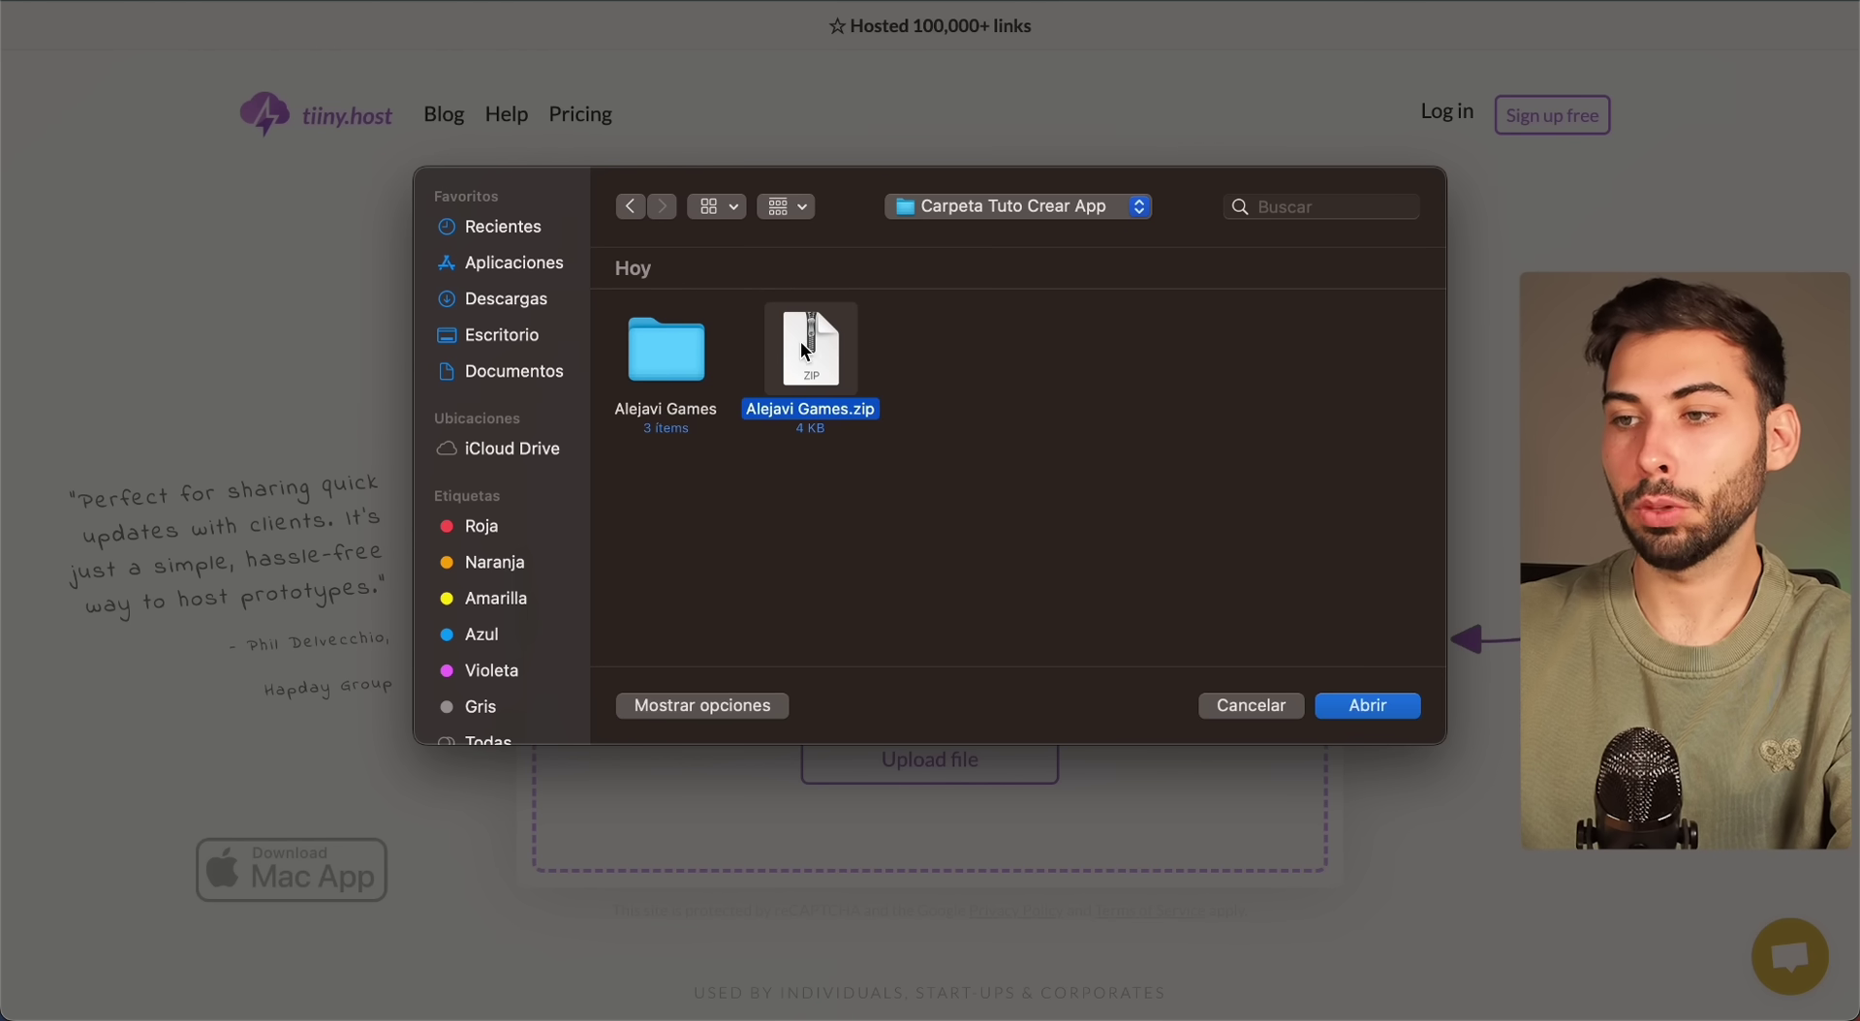
pyautogui.click(1396, 719)
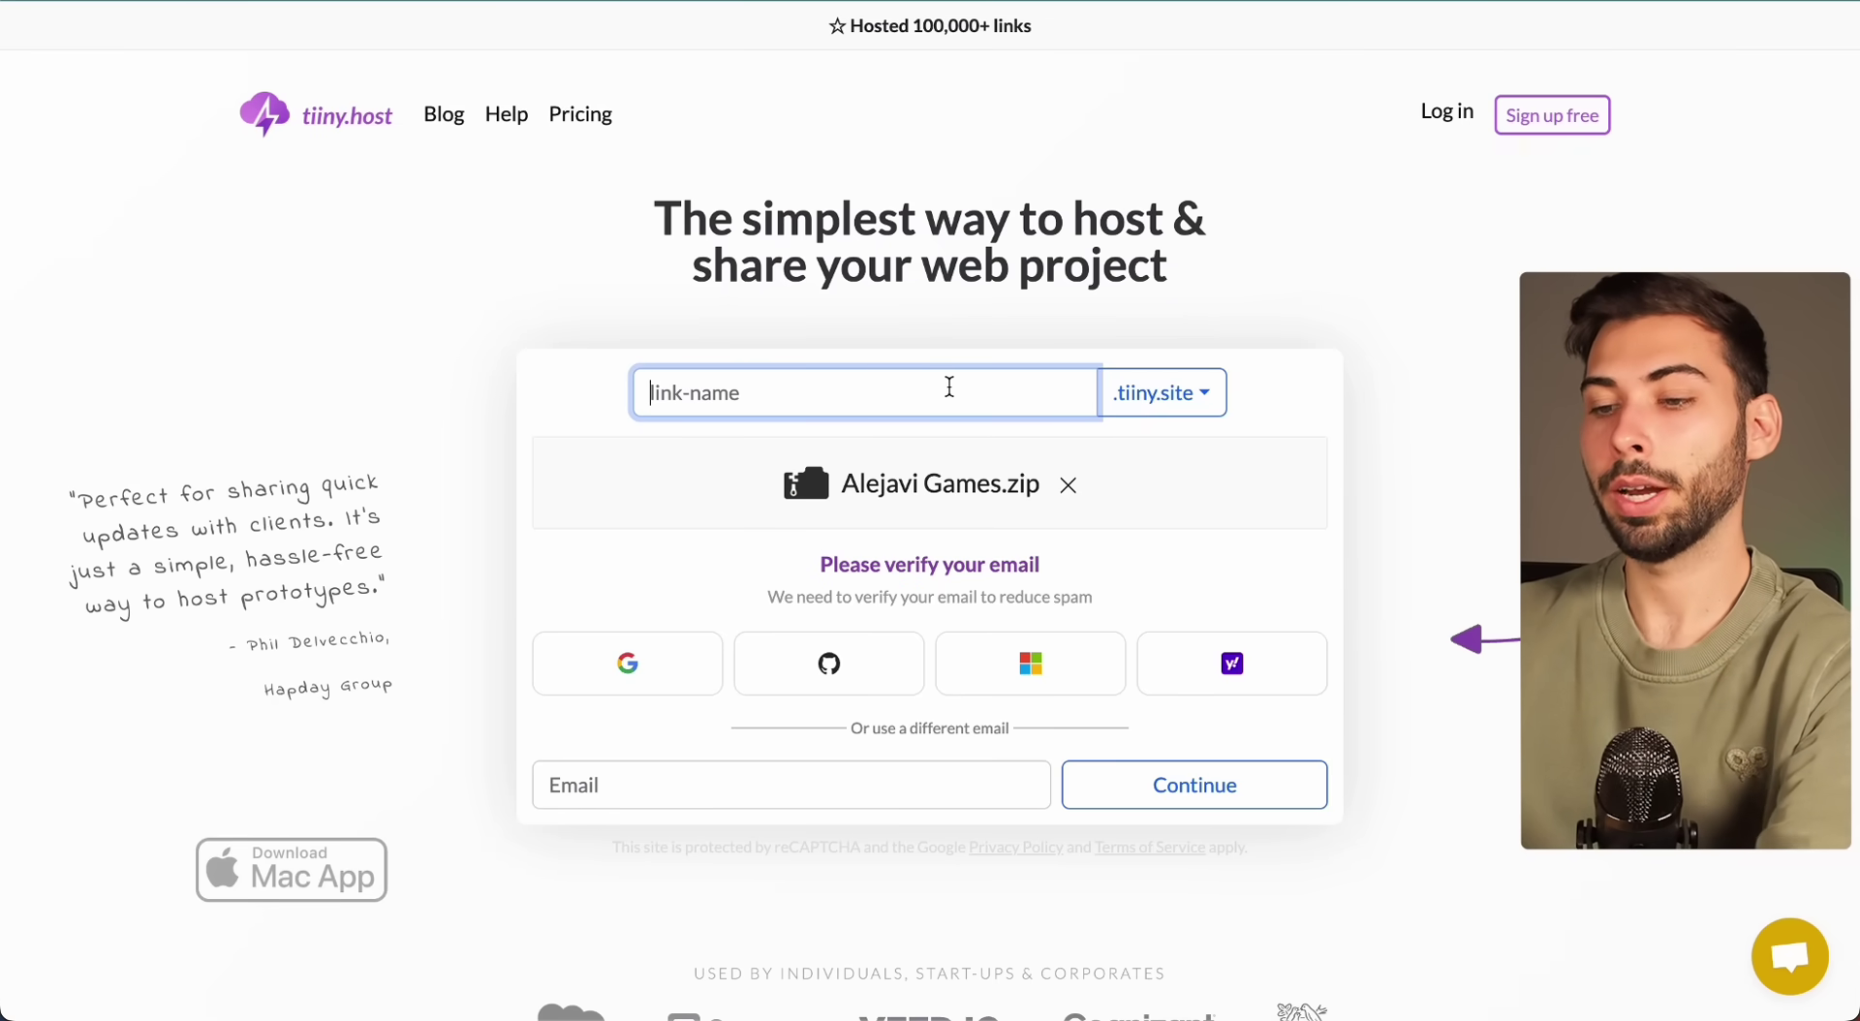
# Set the site's link name to "alejavigames" and verify the e-mail with the existing Google account
pyautogui.write('alejavigames')
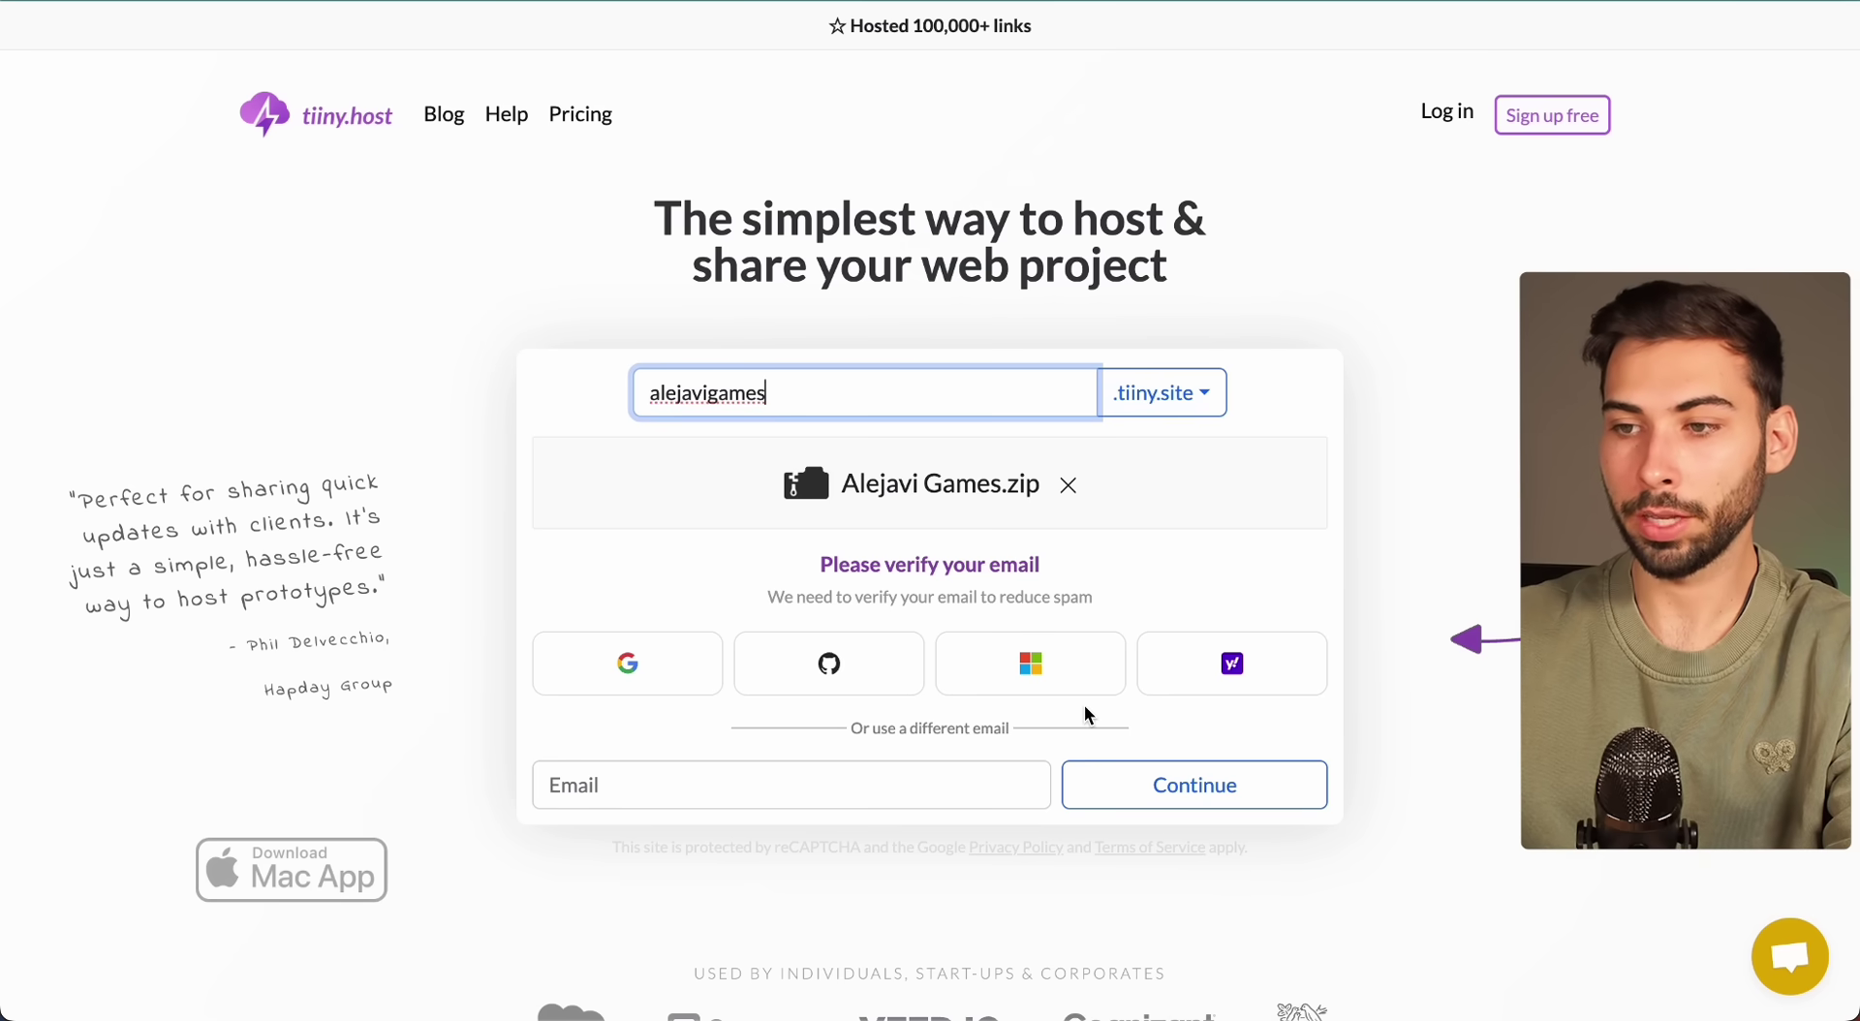
pyautogui.click(625, 663)
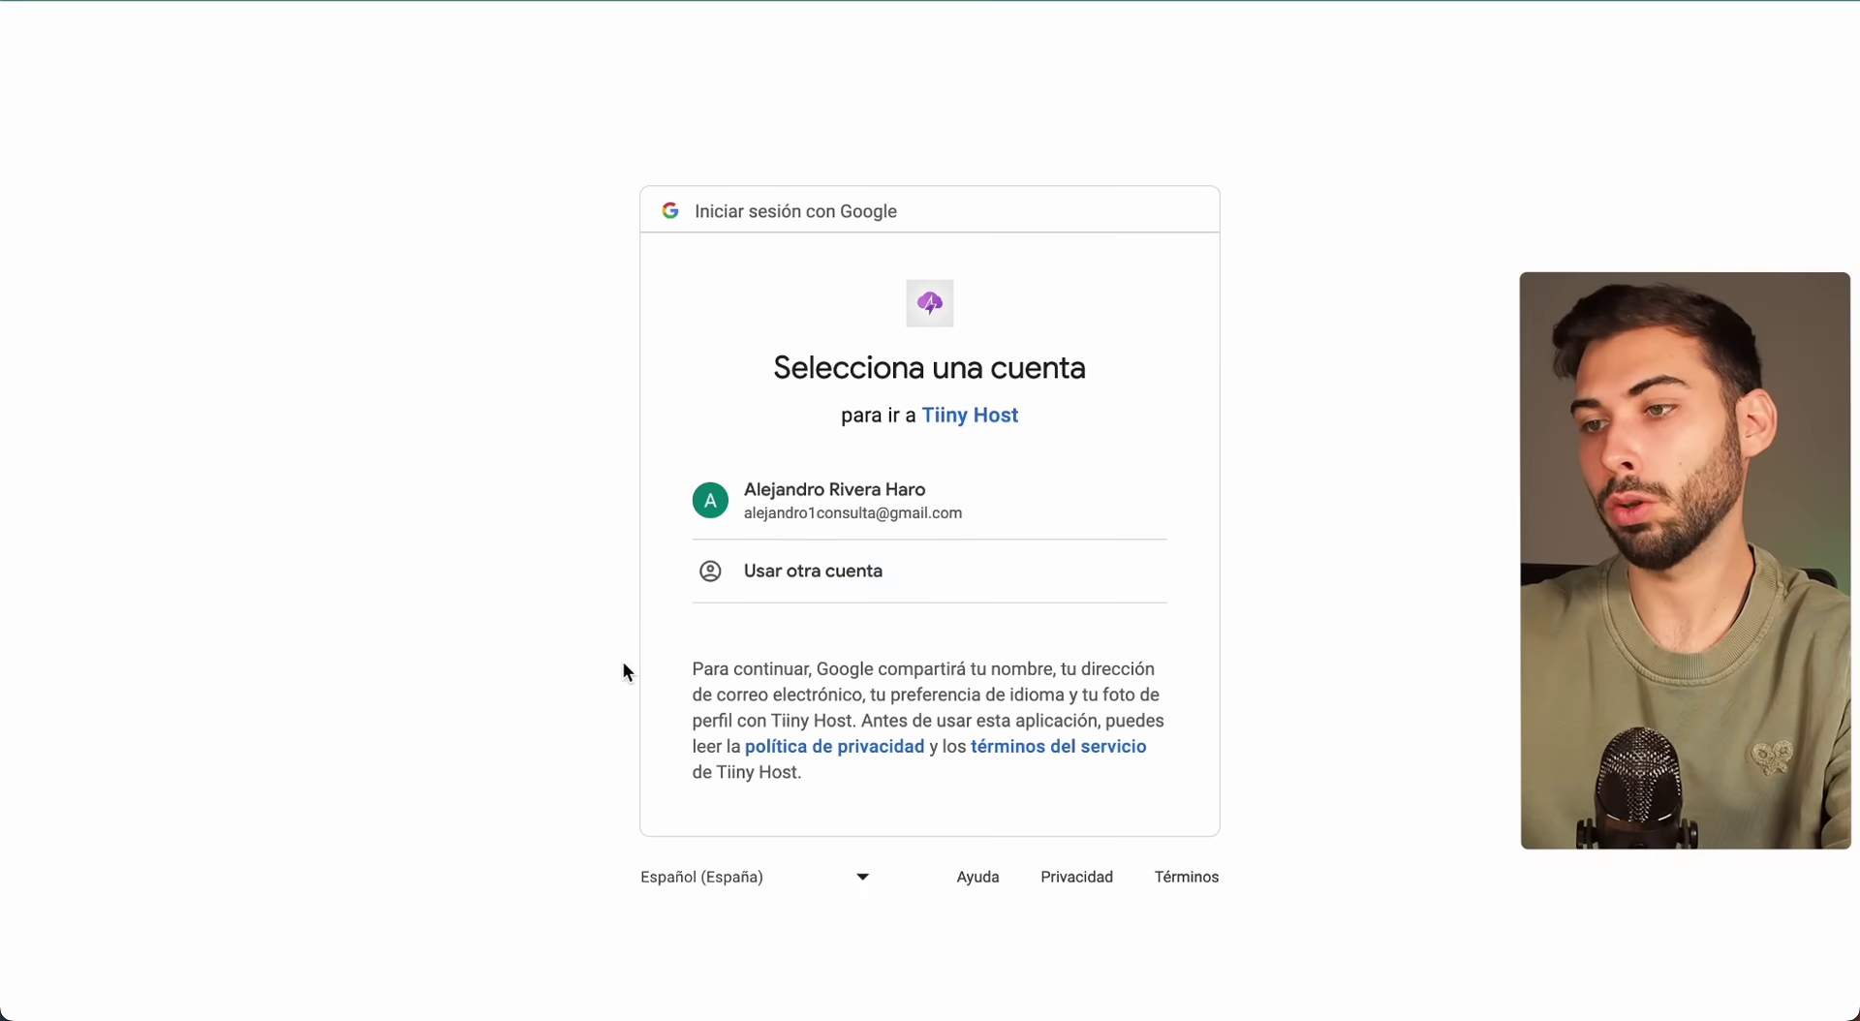
pyautogui.click(947, 528)
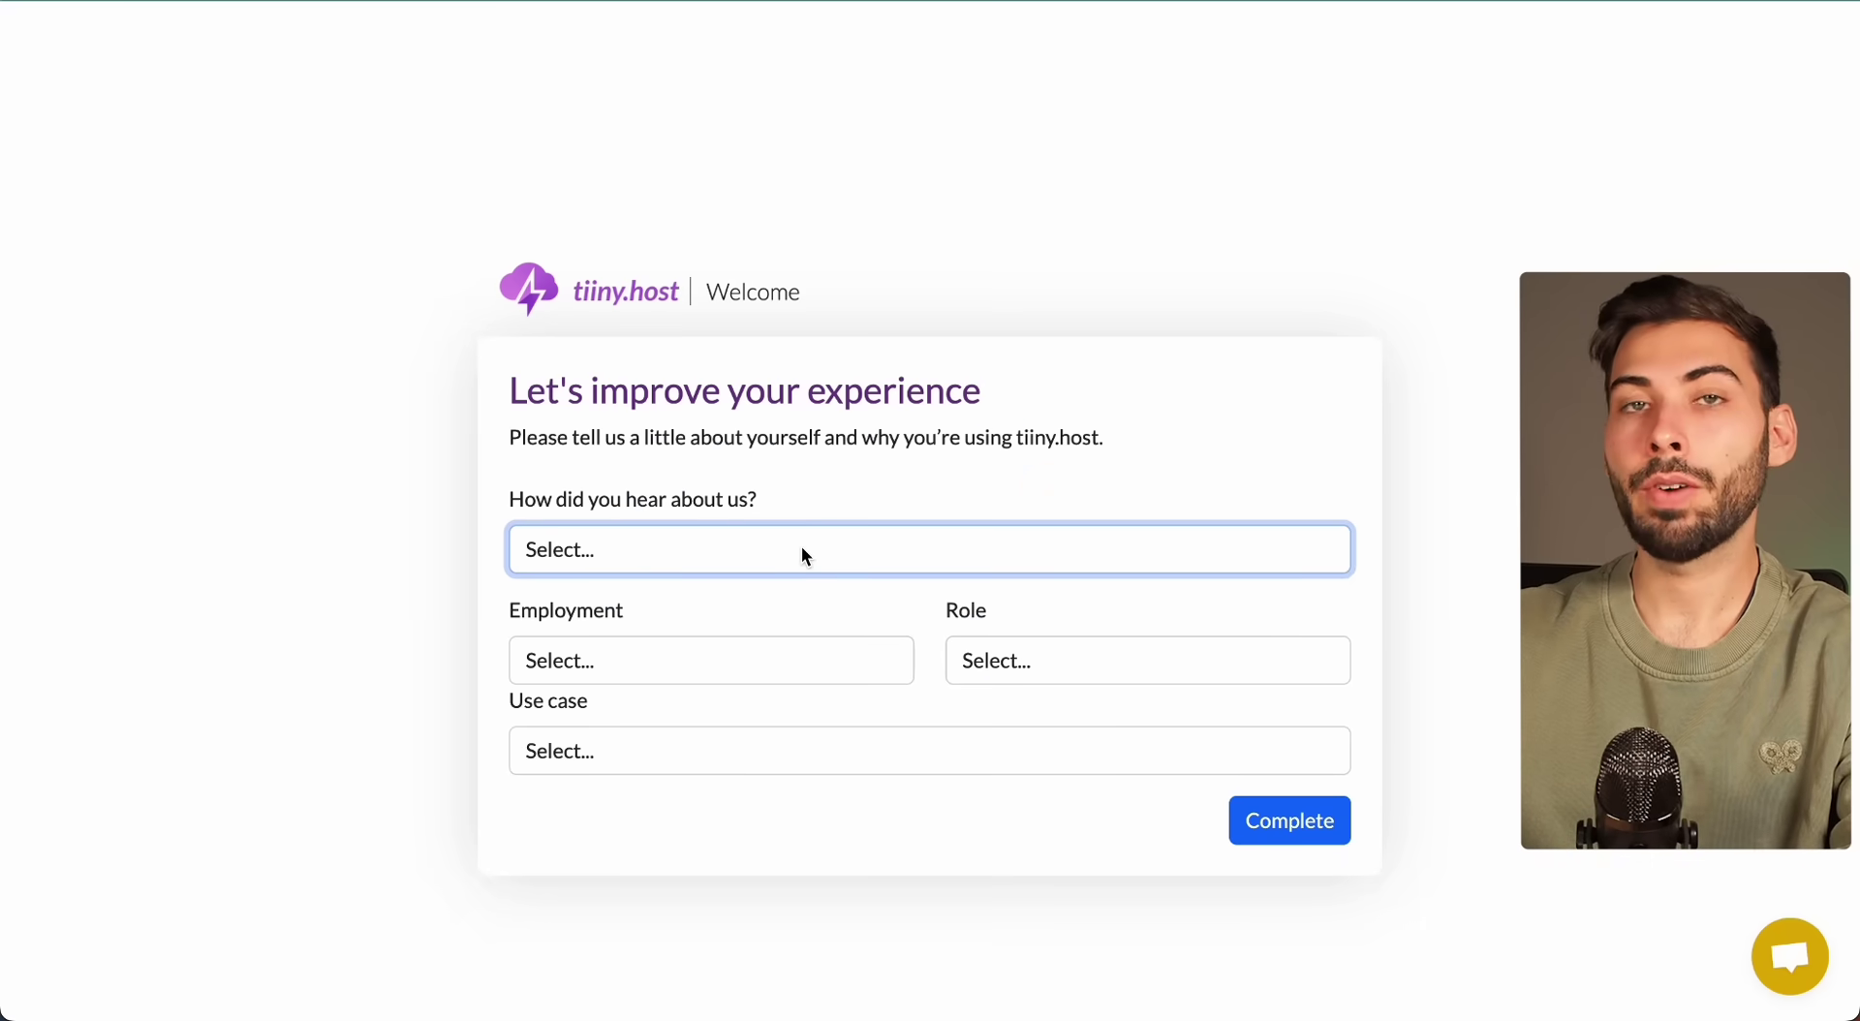
# Submit the welcome survey with YouTube as the referral source, and view the published alejavigames.tiiny.site
pyautogui.click(738, 549)
pyautogui.click(628, 690)
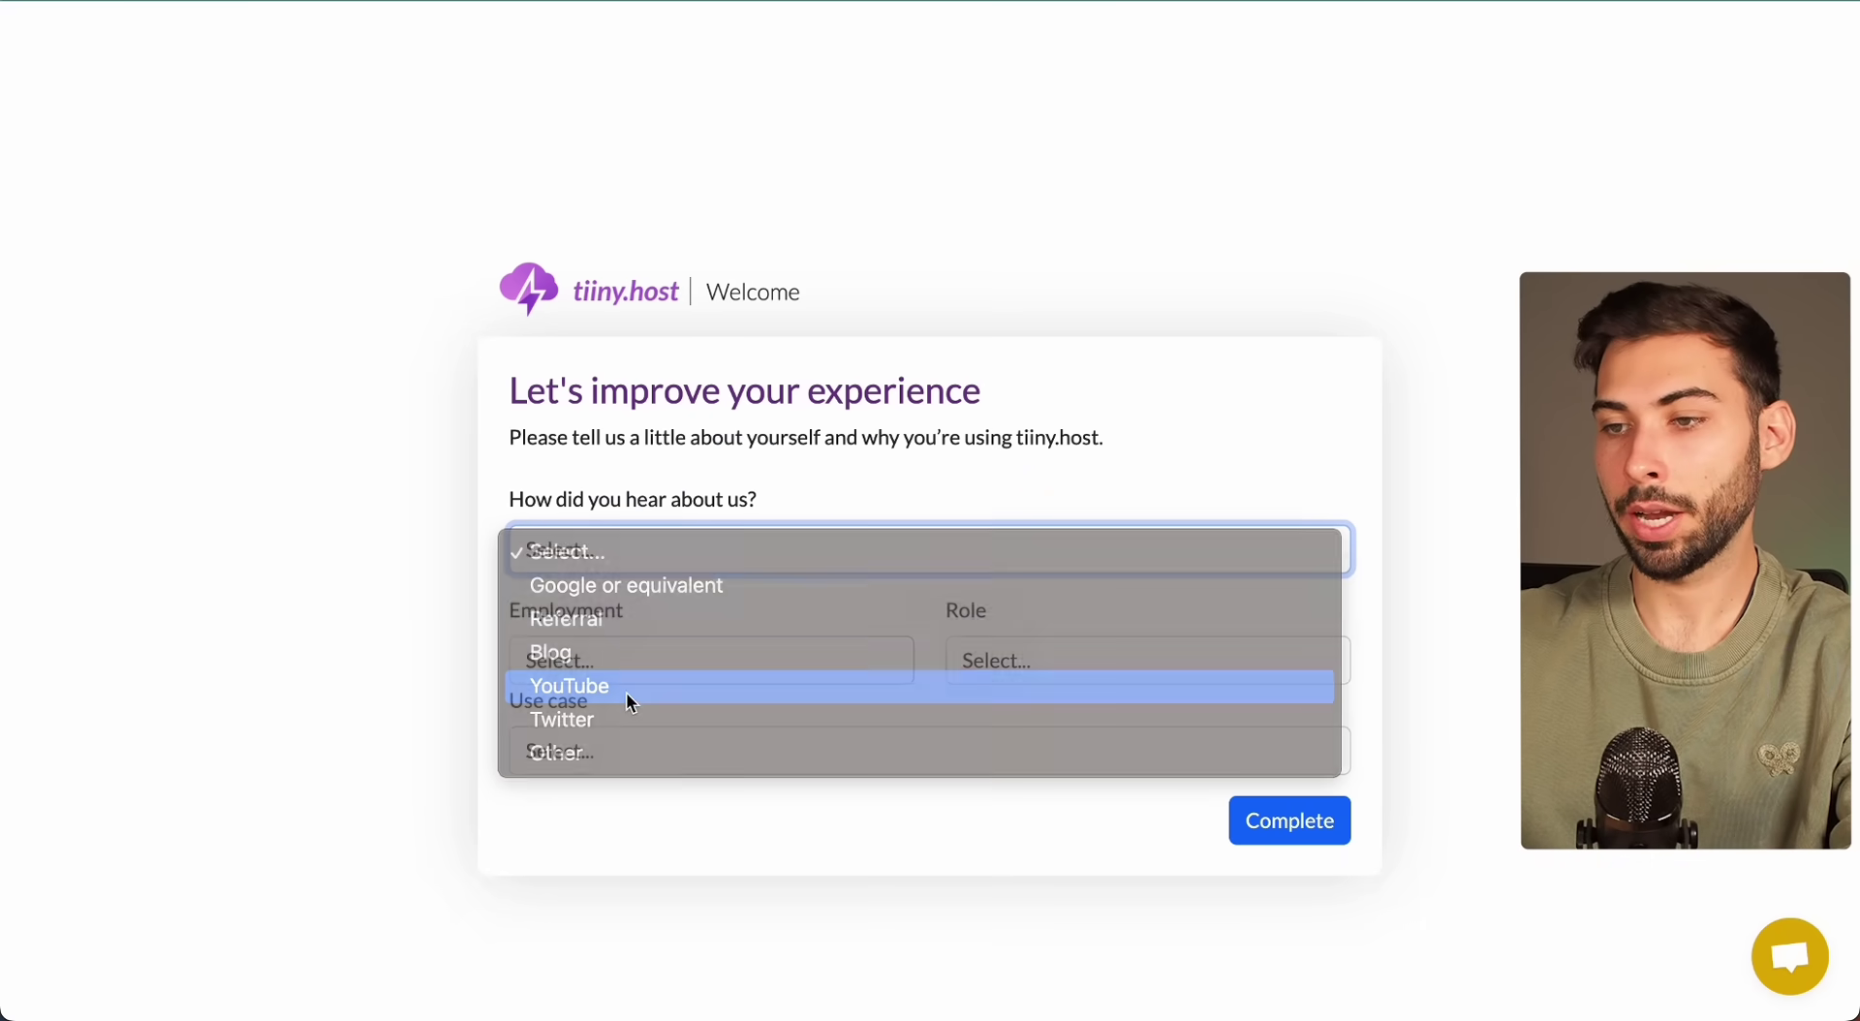
pyautogui.click(1330, 845)
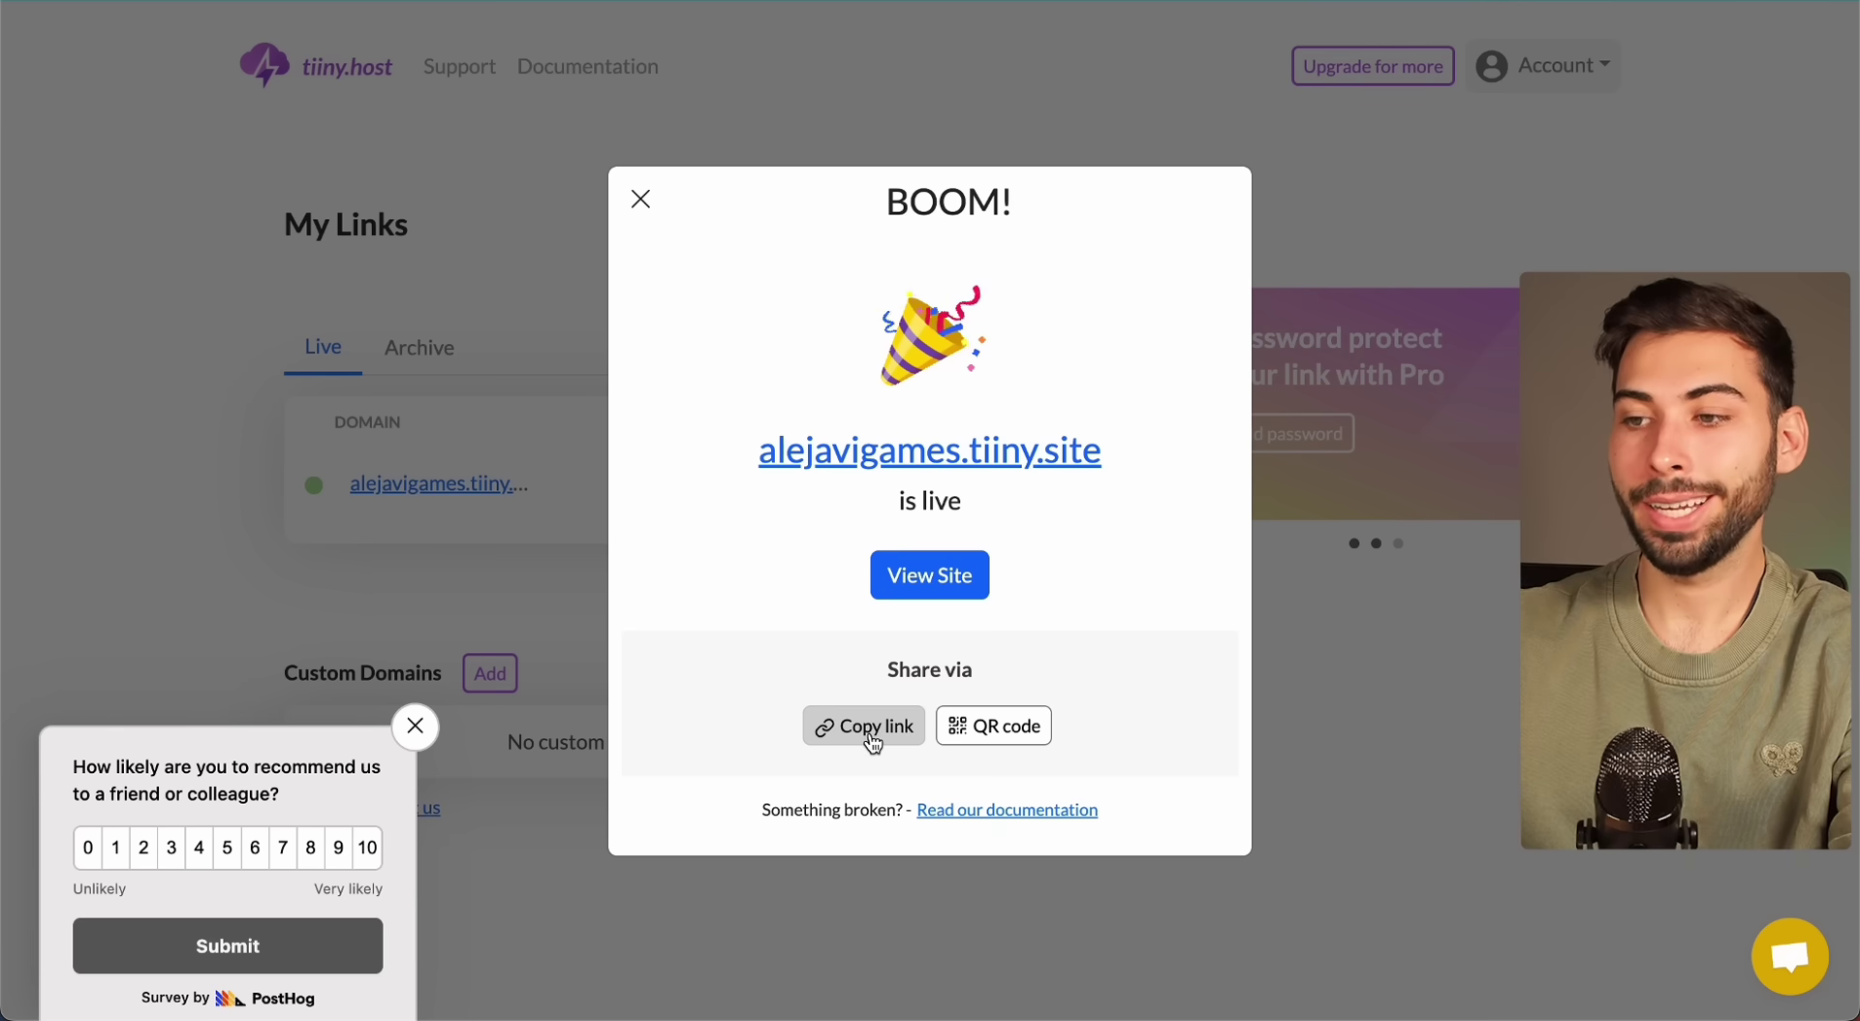
pyautogui.click(954, 594)
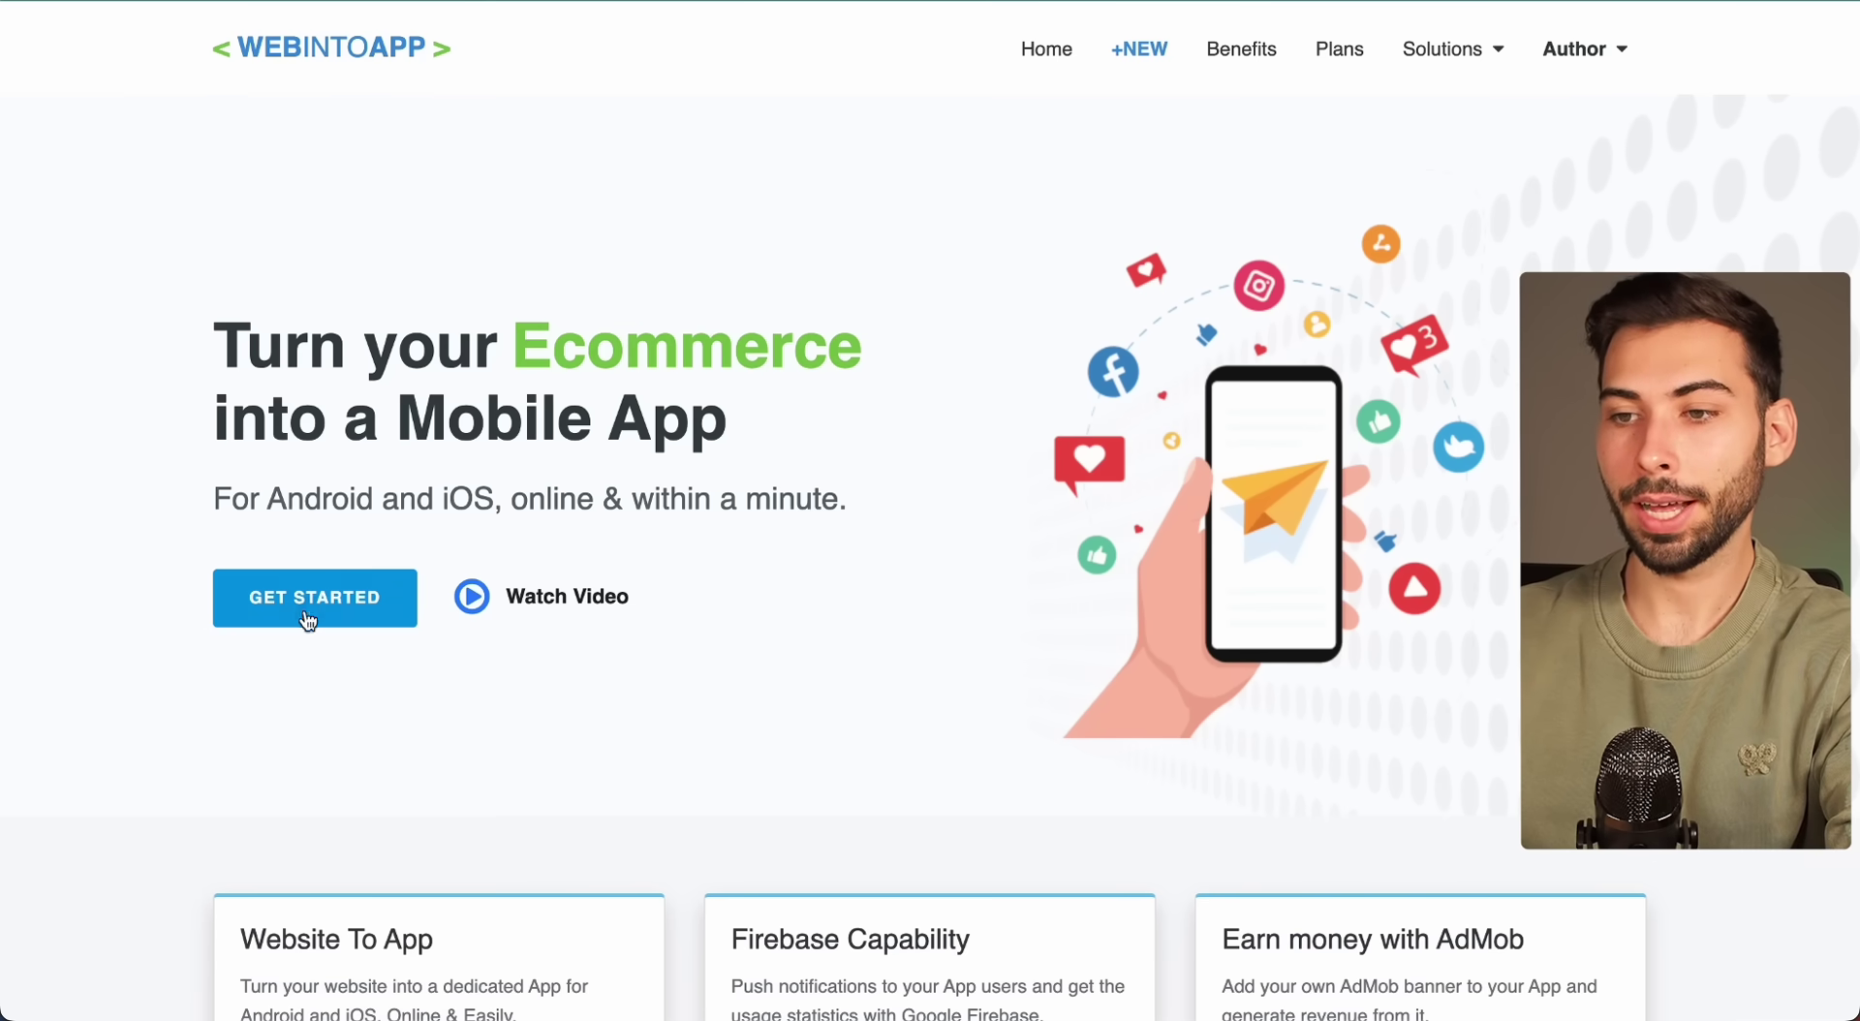
pyautogui.click(338, 606)
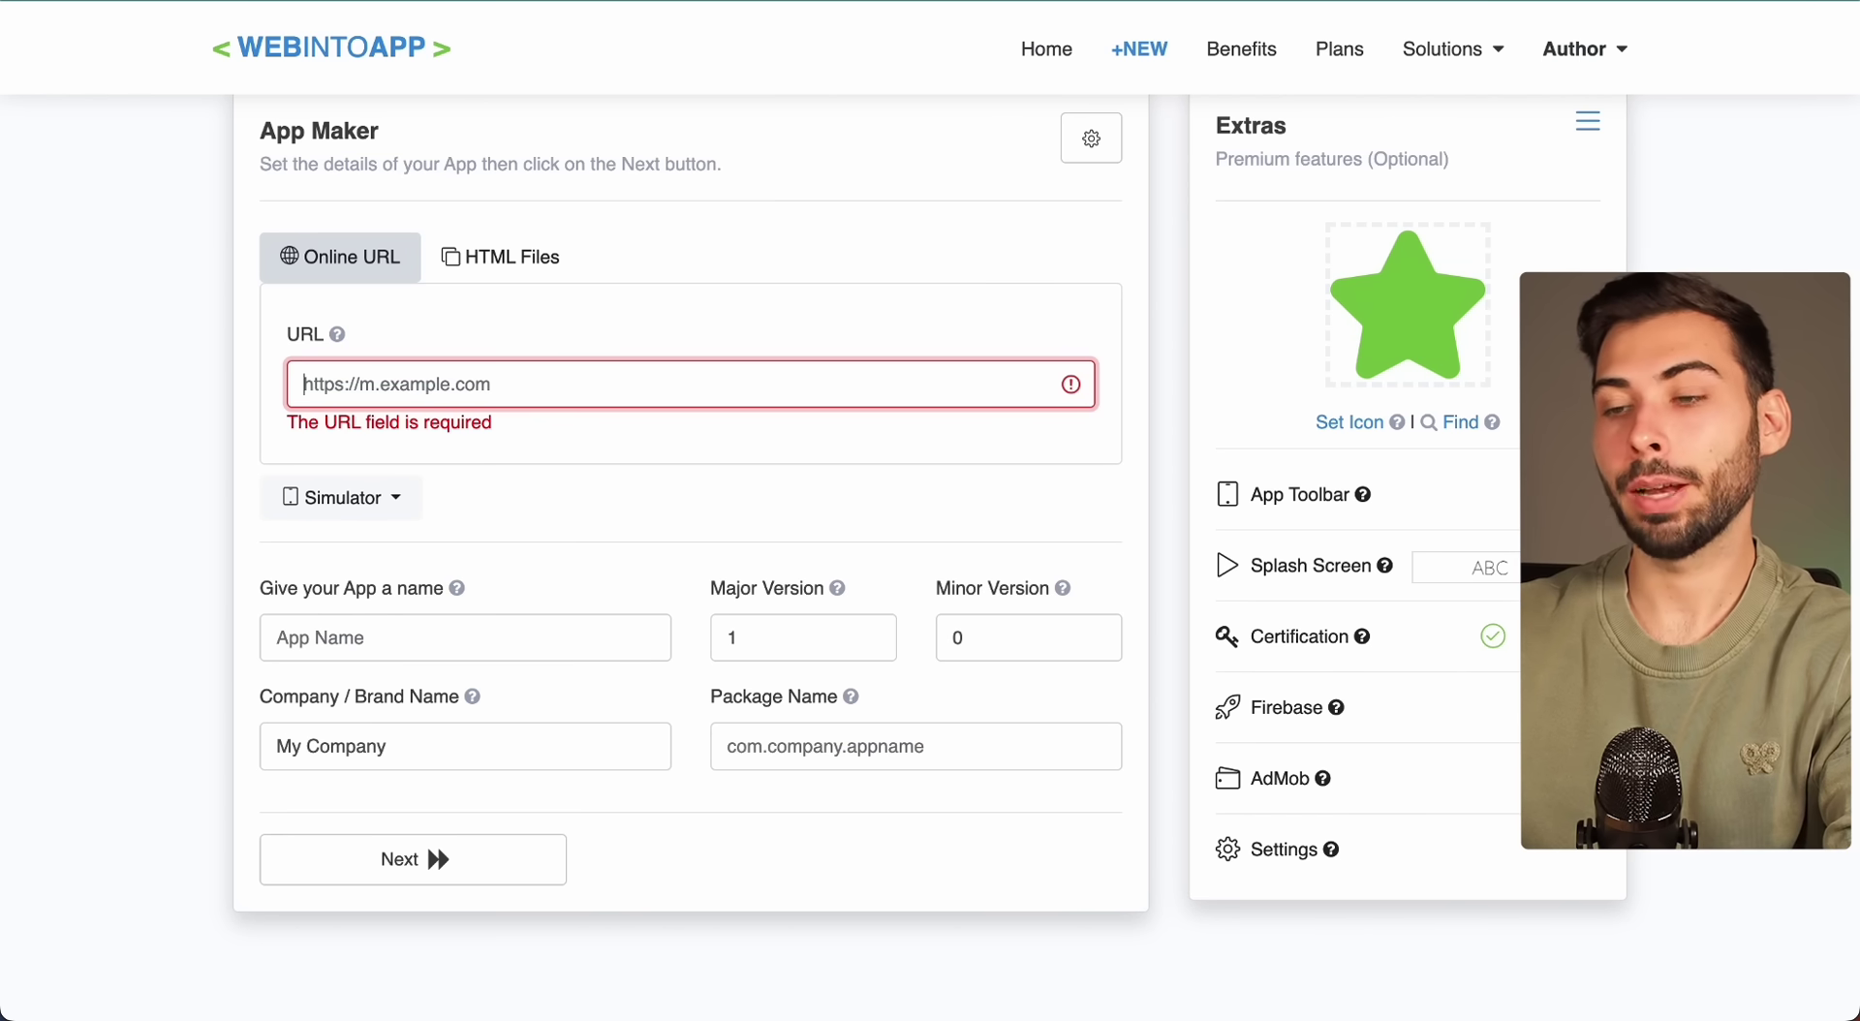
pyautogui.write('https://alejavigames.tiiny.site')
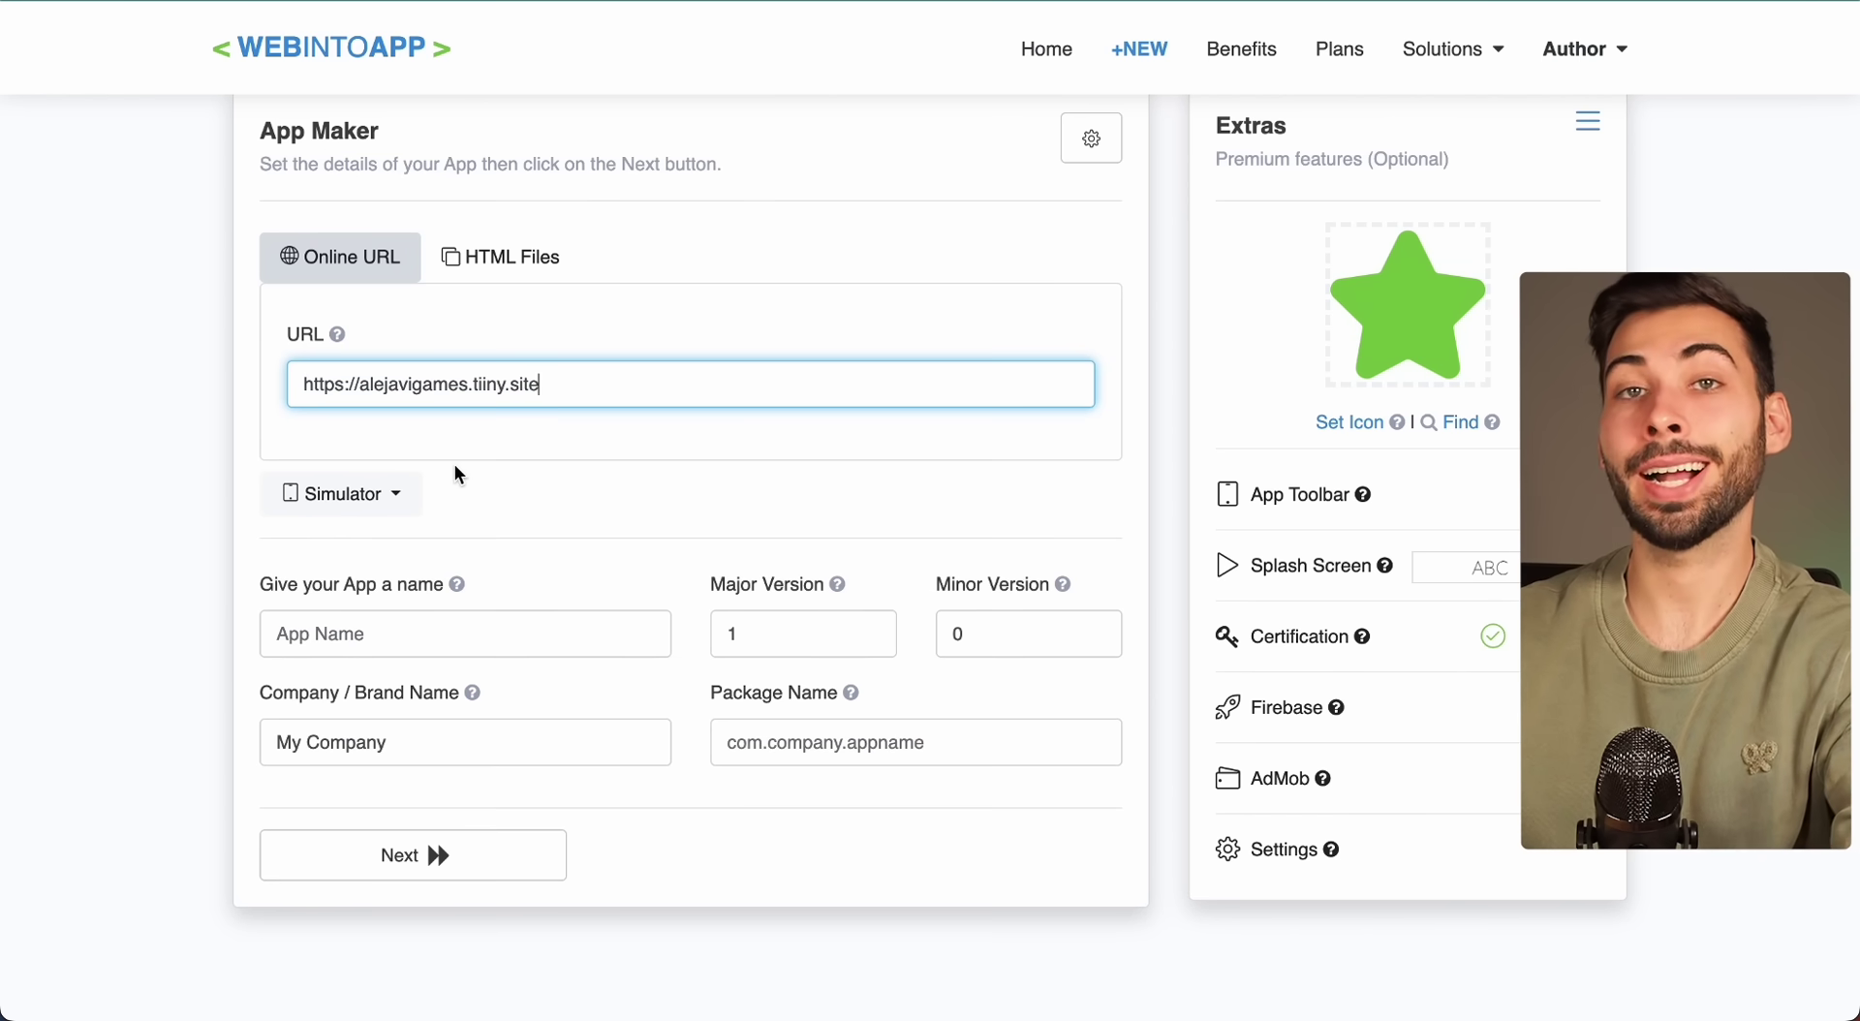
pyautogui.scroll(-1, 455, 470)
pyautogui.click(457, 558)
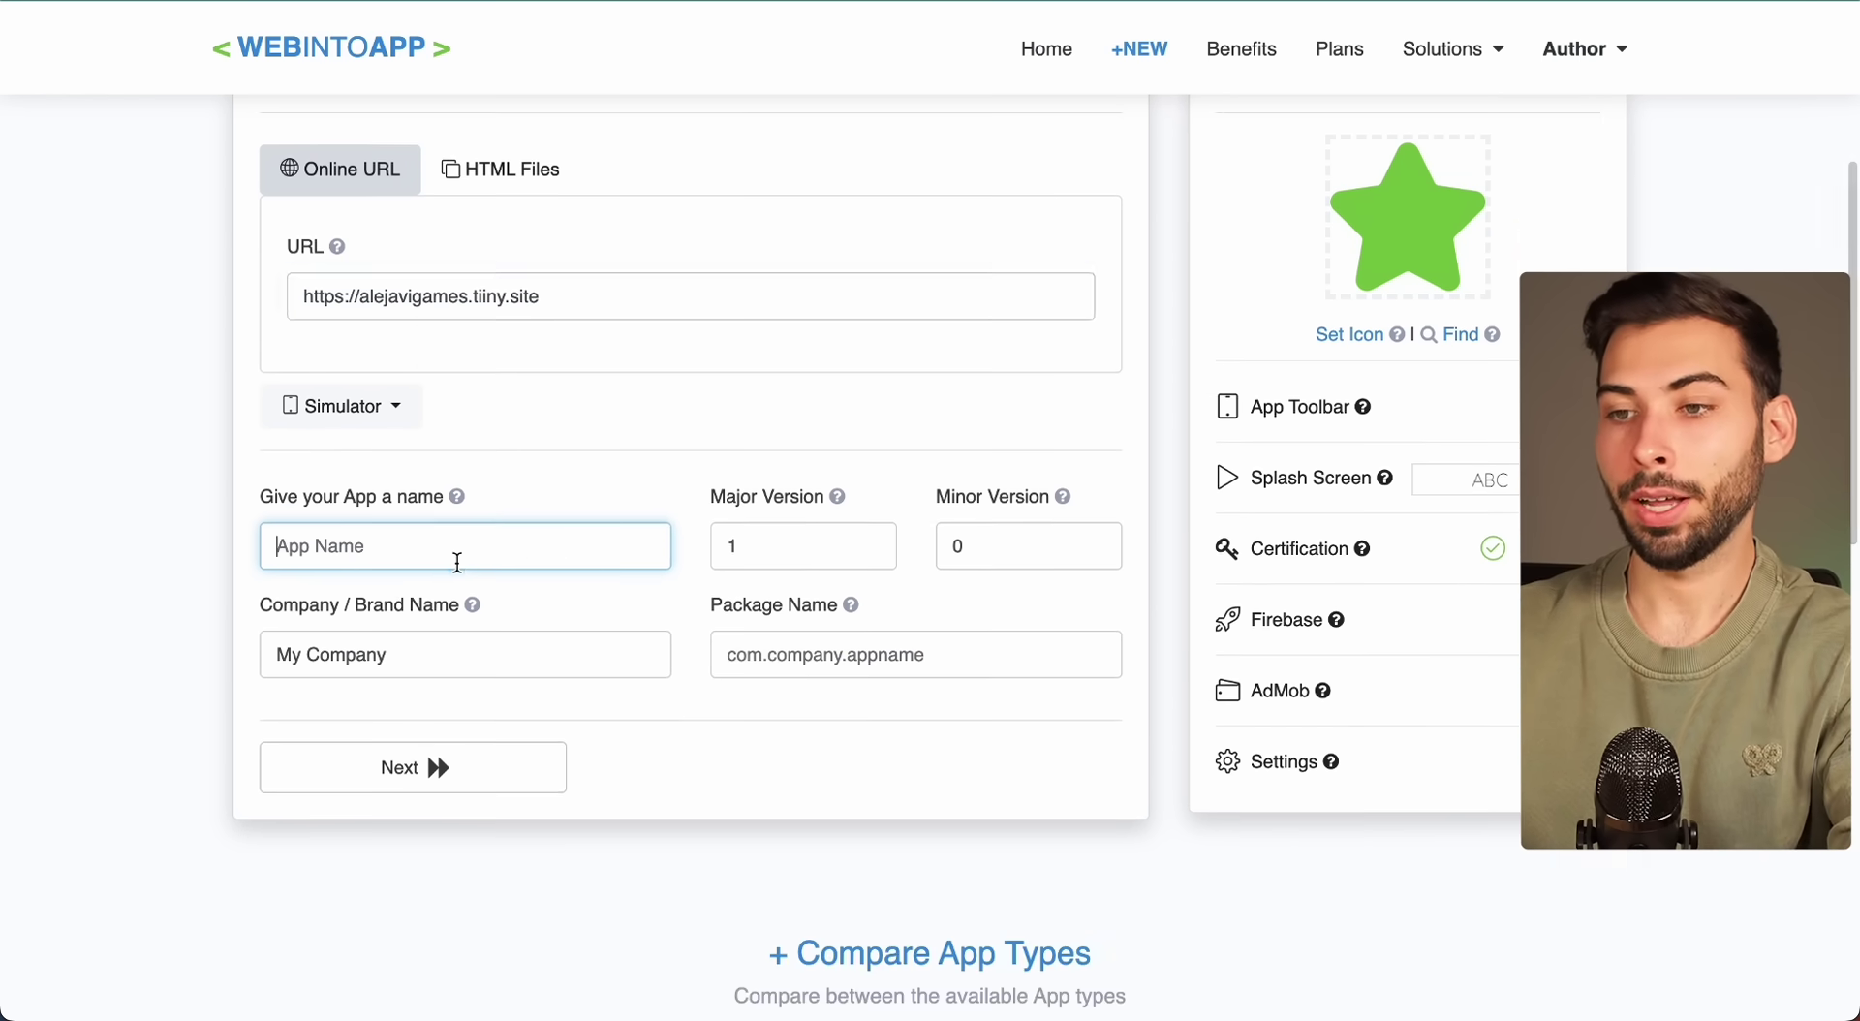
pyautogui.write('Alejavi Games')
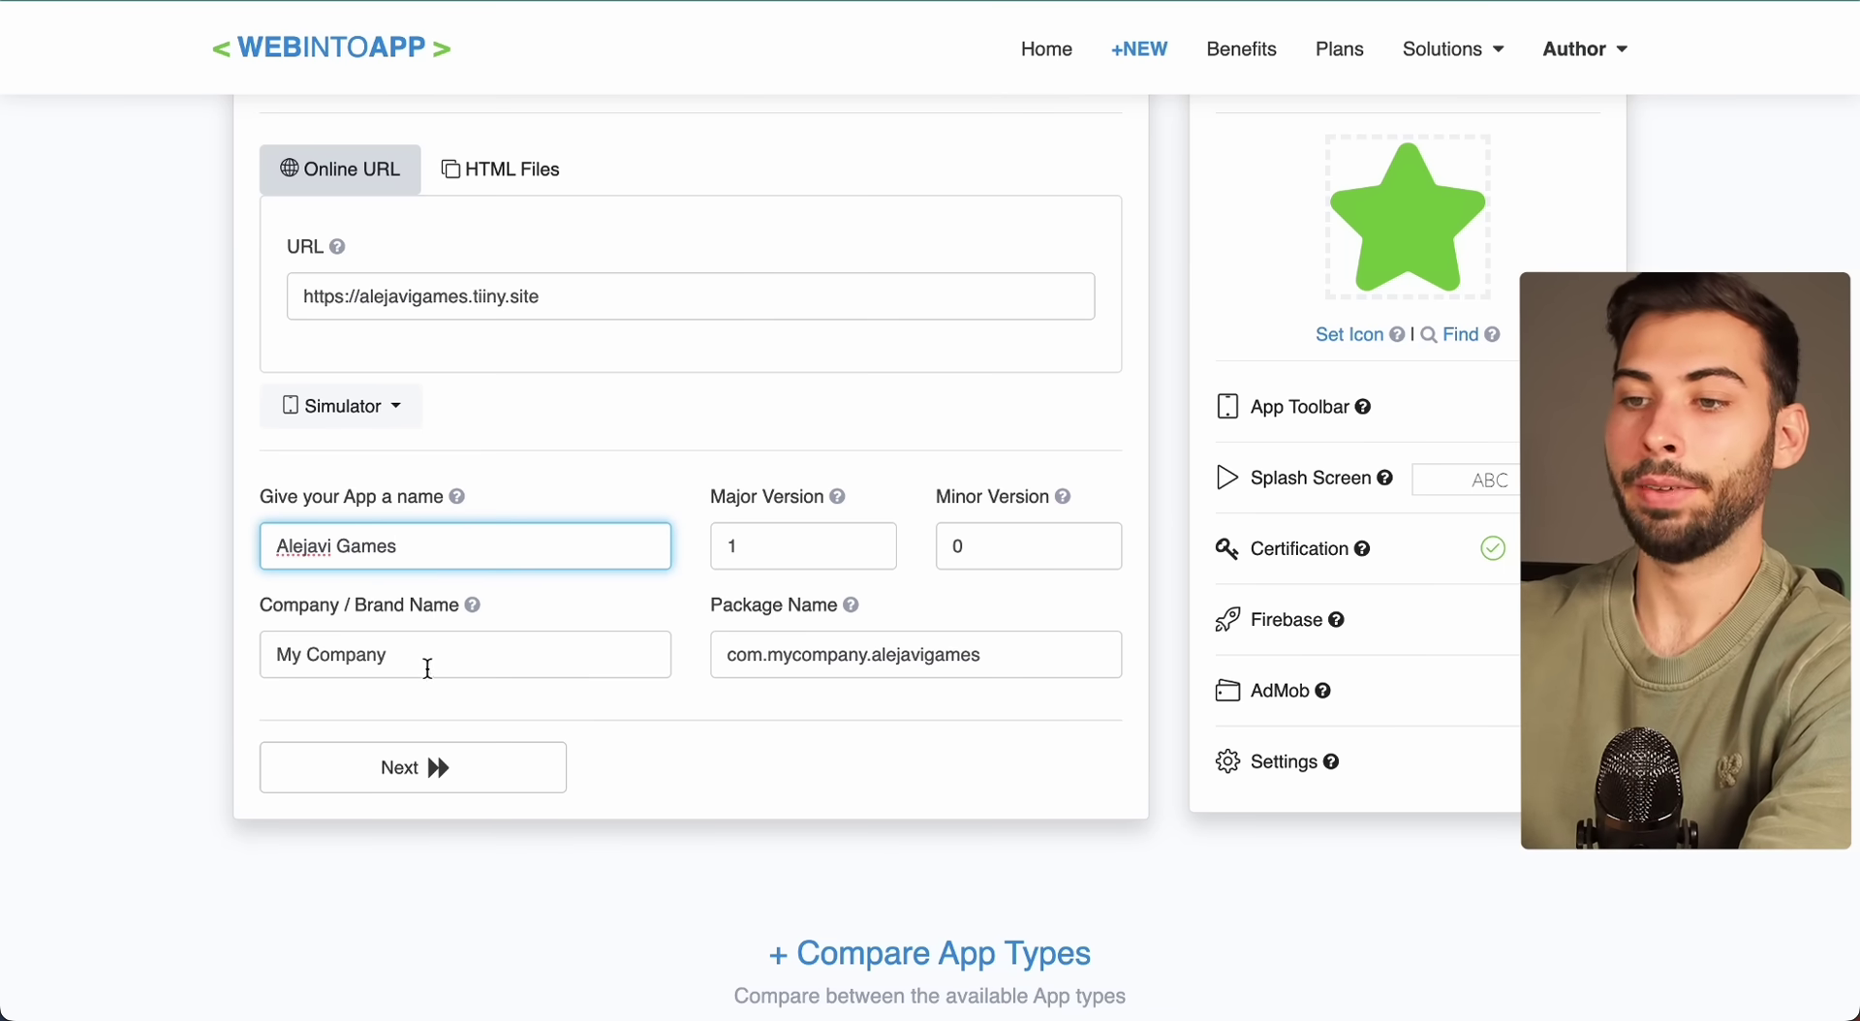
# Replace the app's company / brand name with "Alejavi"
pyautogui.click(403, 665)
pyautogui.press('super+a')
pyautogui.write('Alejavi')
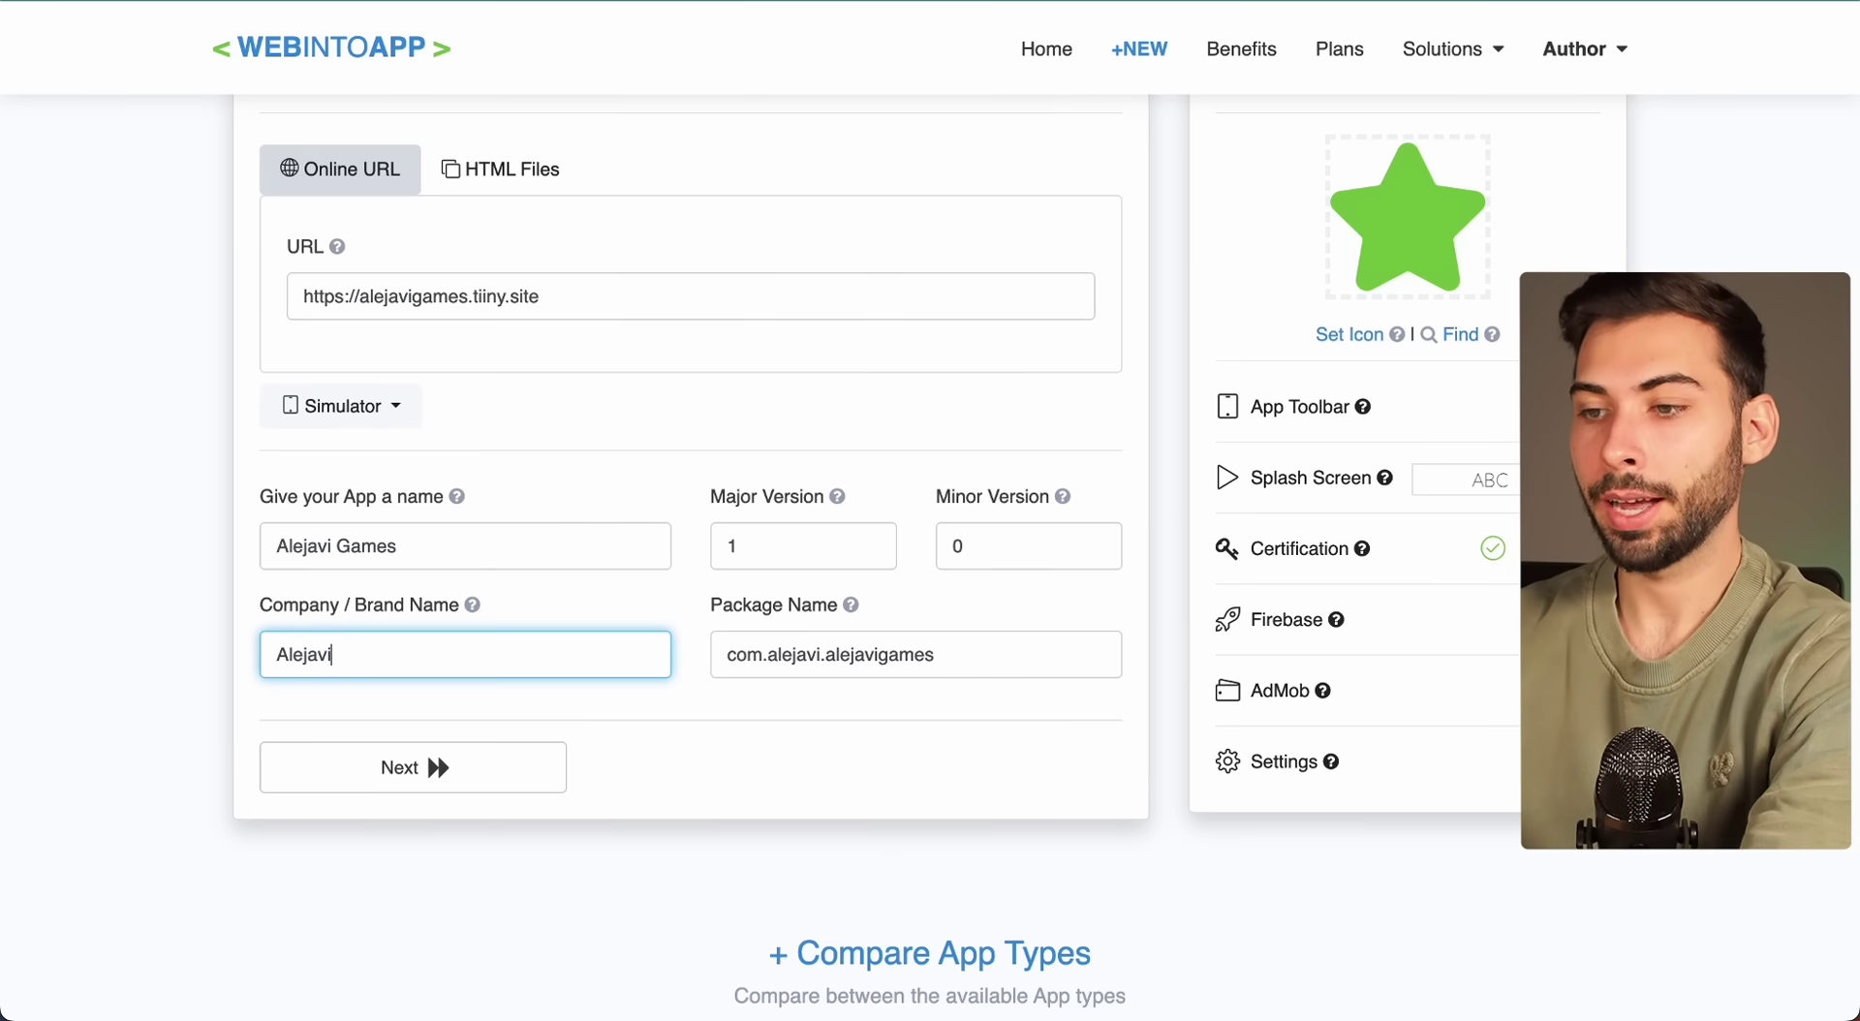
# Open the online icon finder to look for a suitable app icon
pyautogui.scroll(1, 1457, 353)
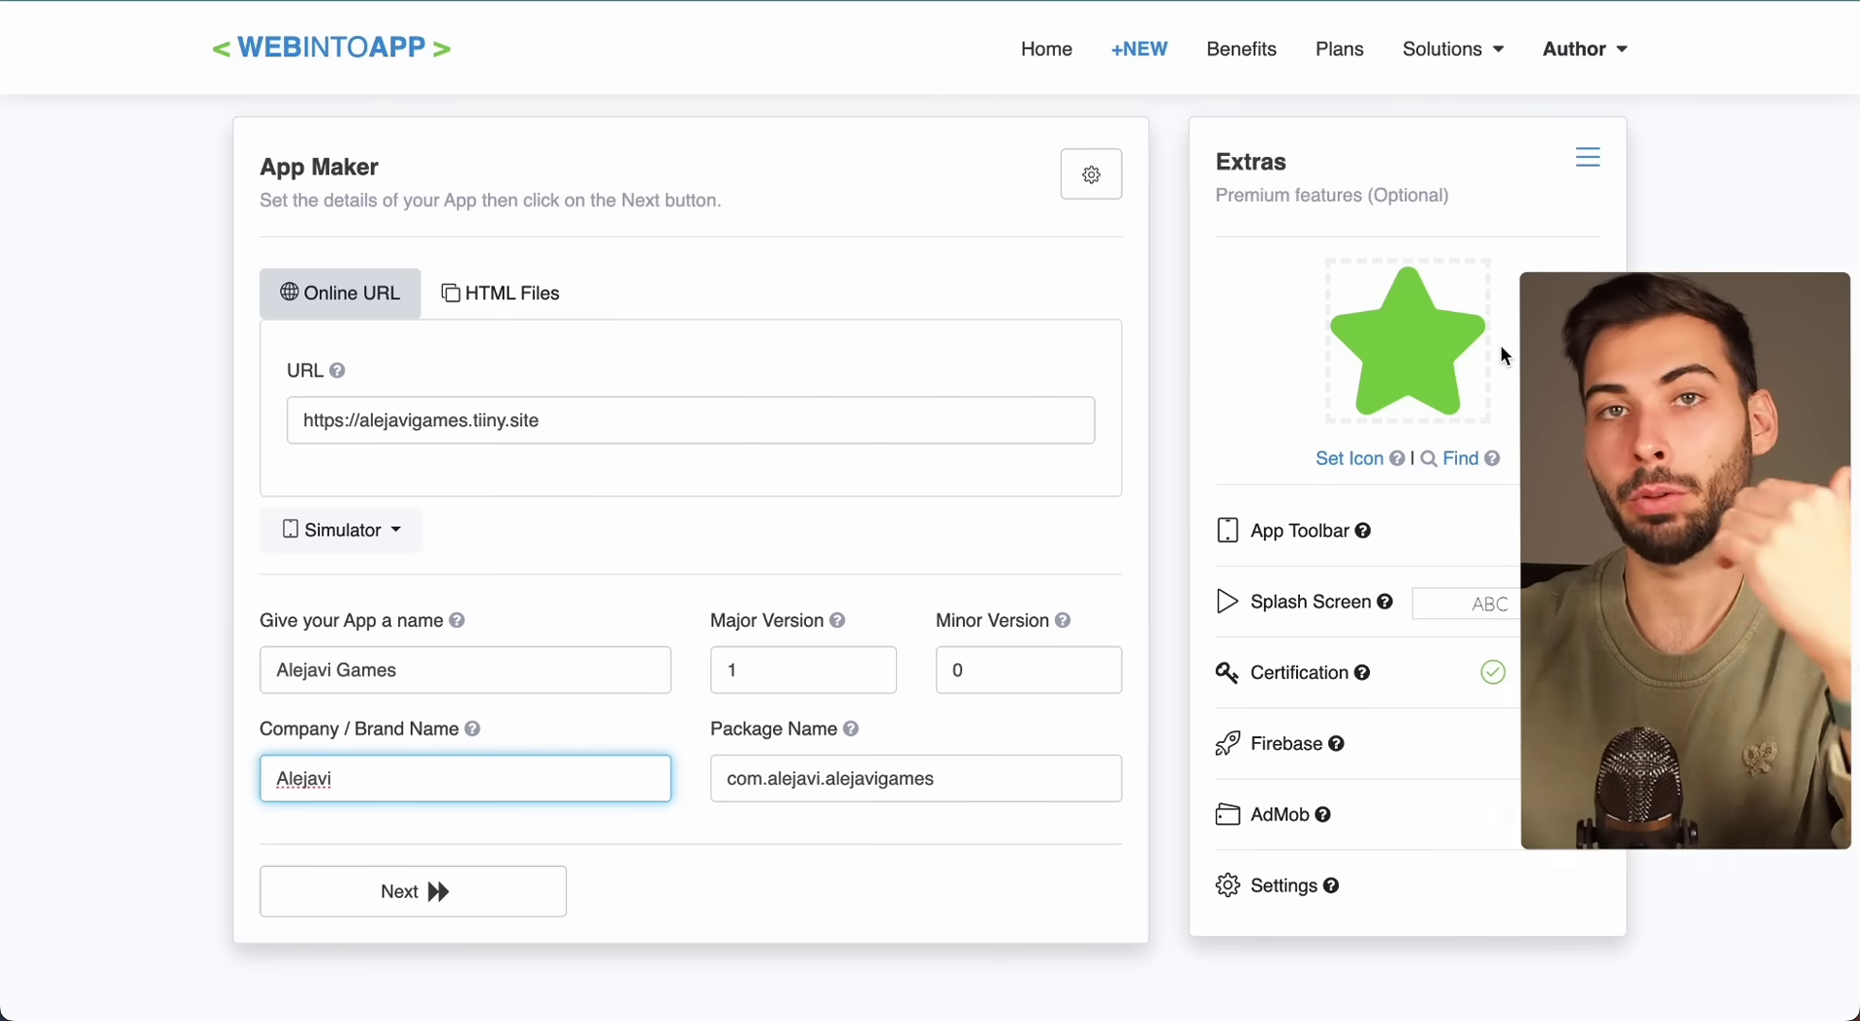
pyautogui.click(1361, 468)
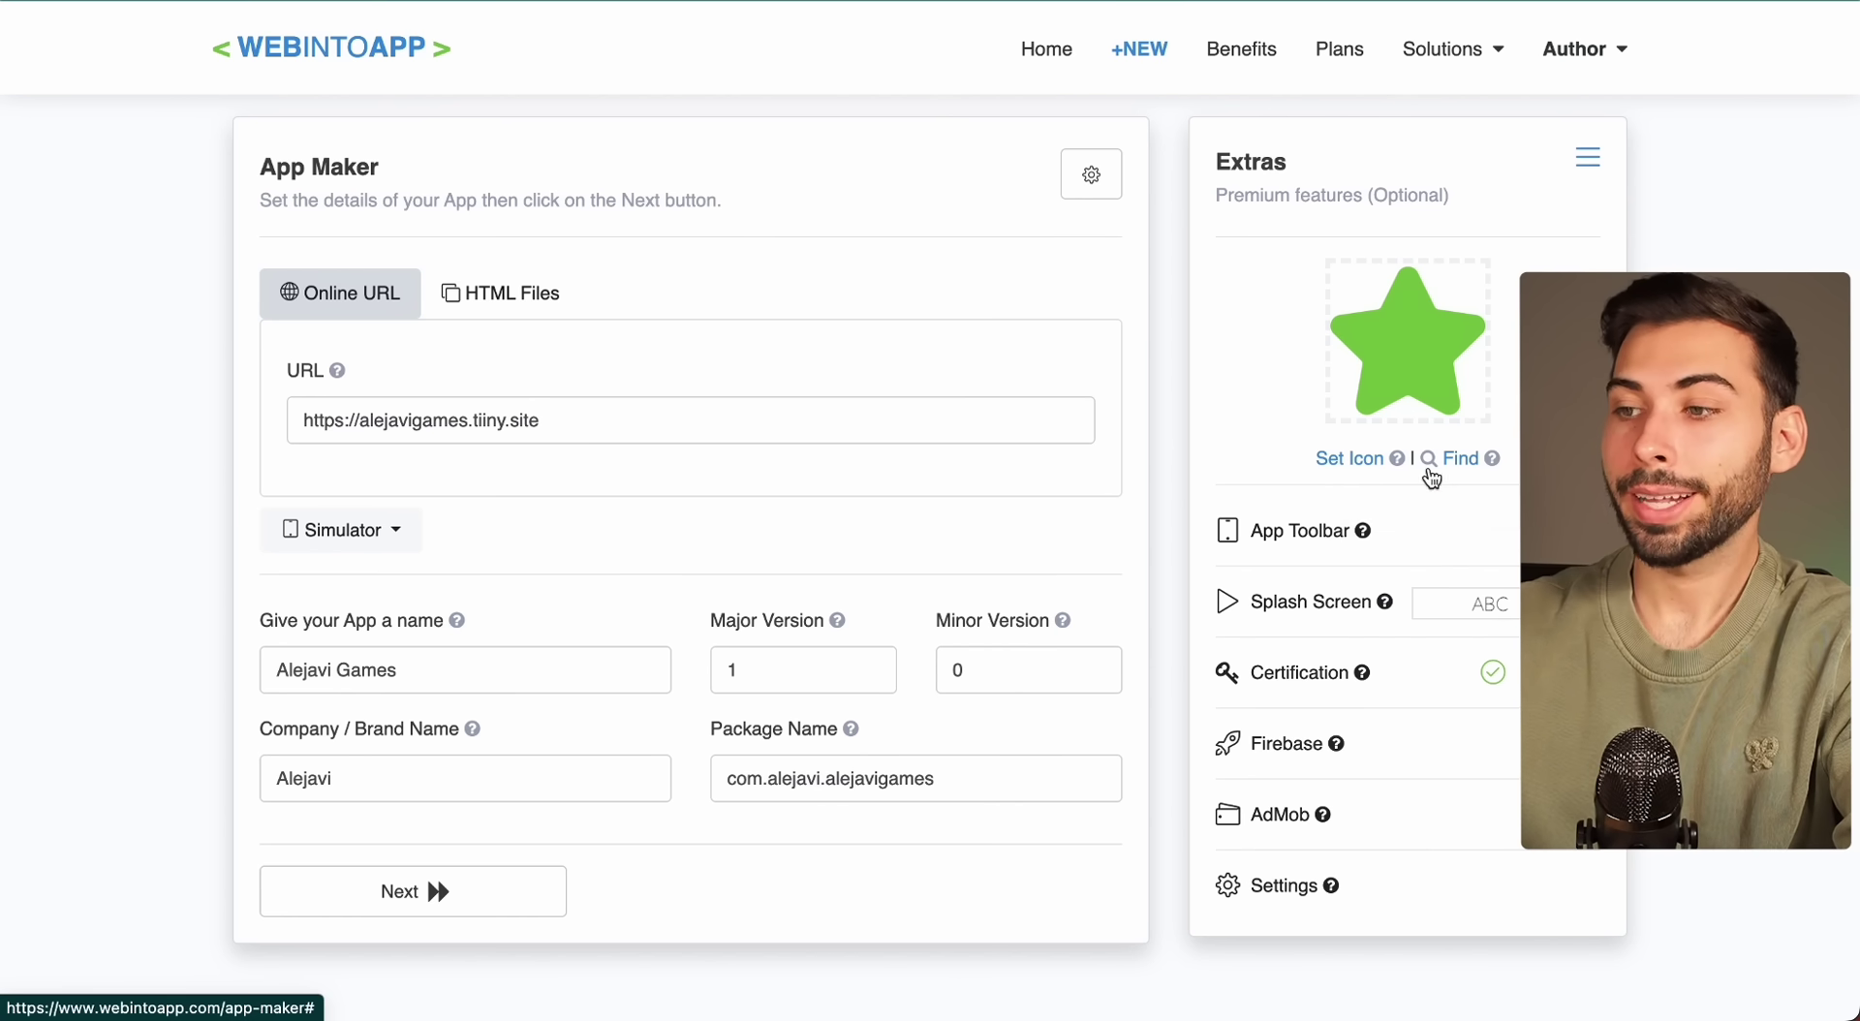
pyautogui.click(1469, 463)
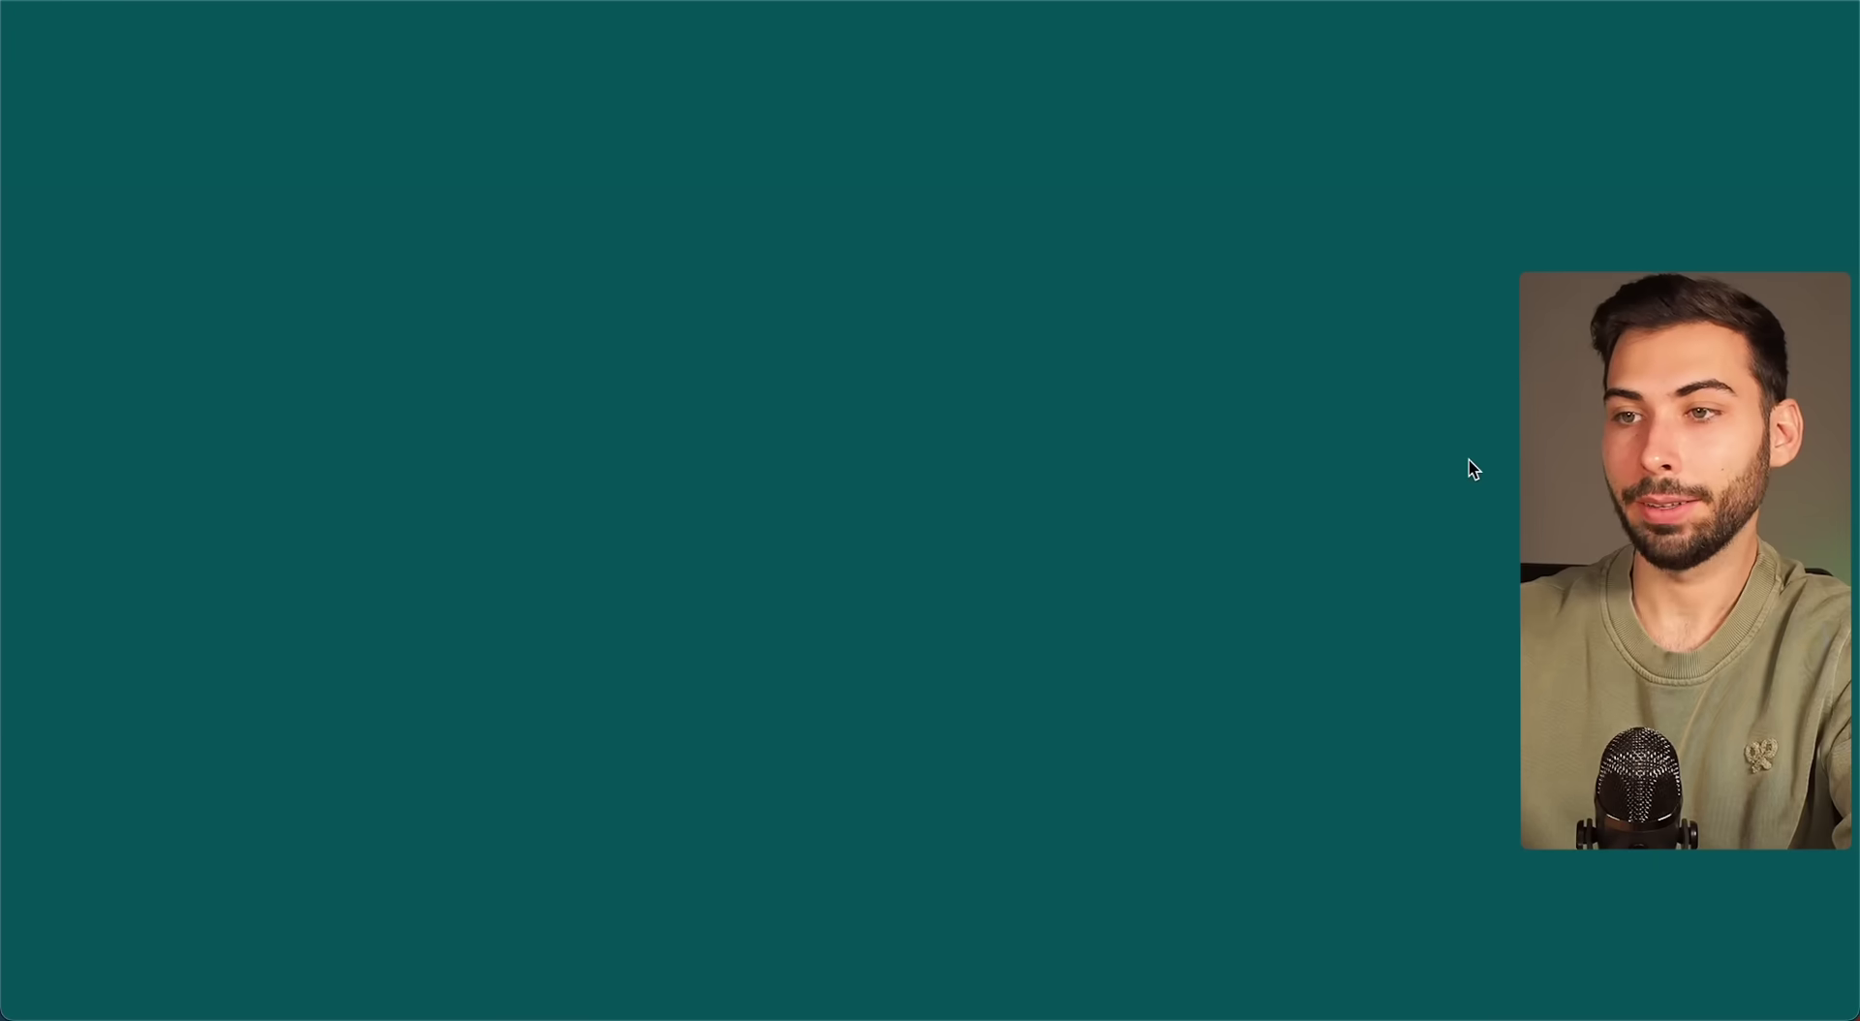
pyautogui.click(1714, 863)
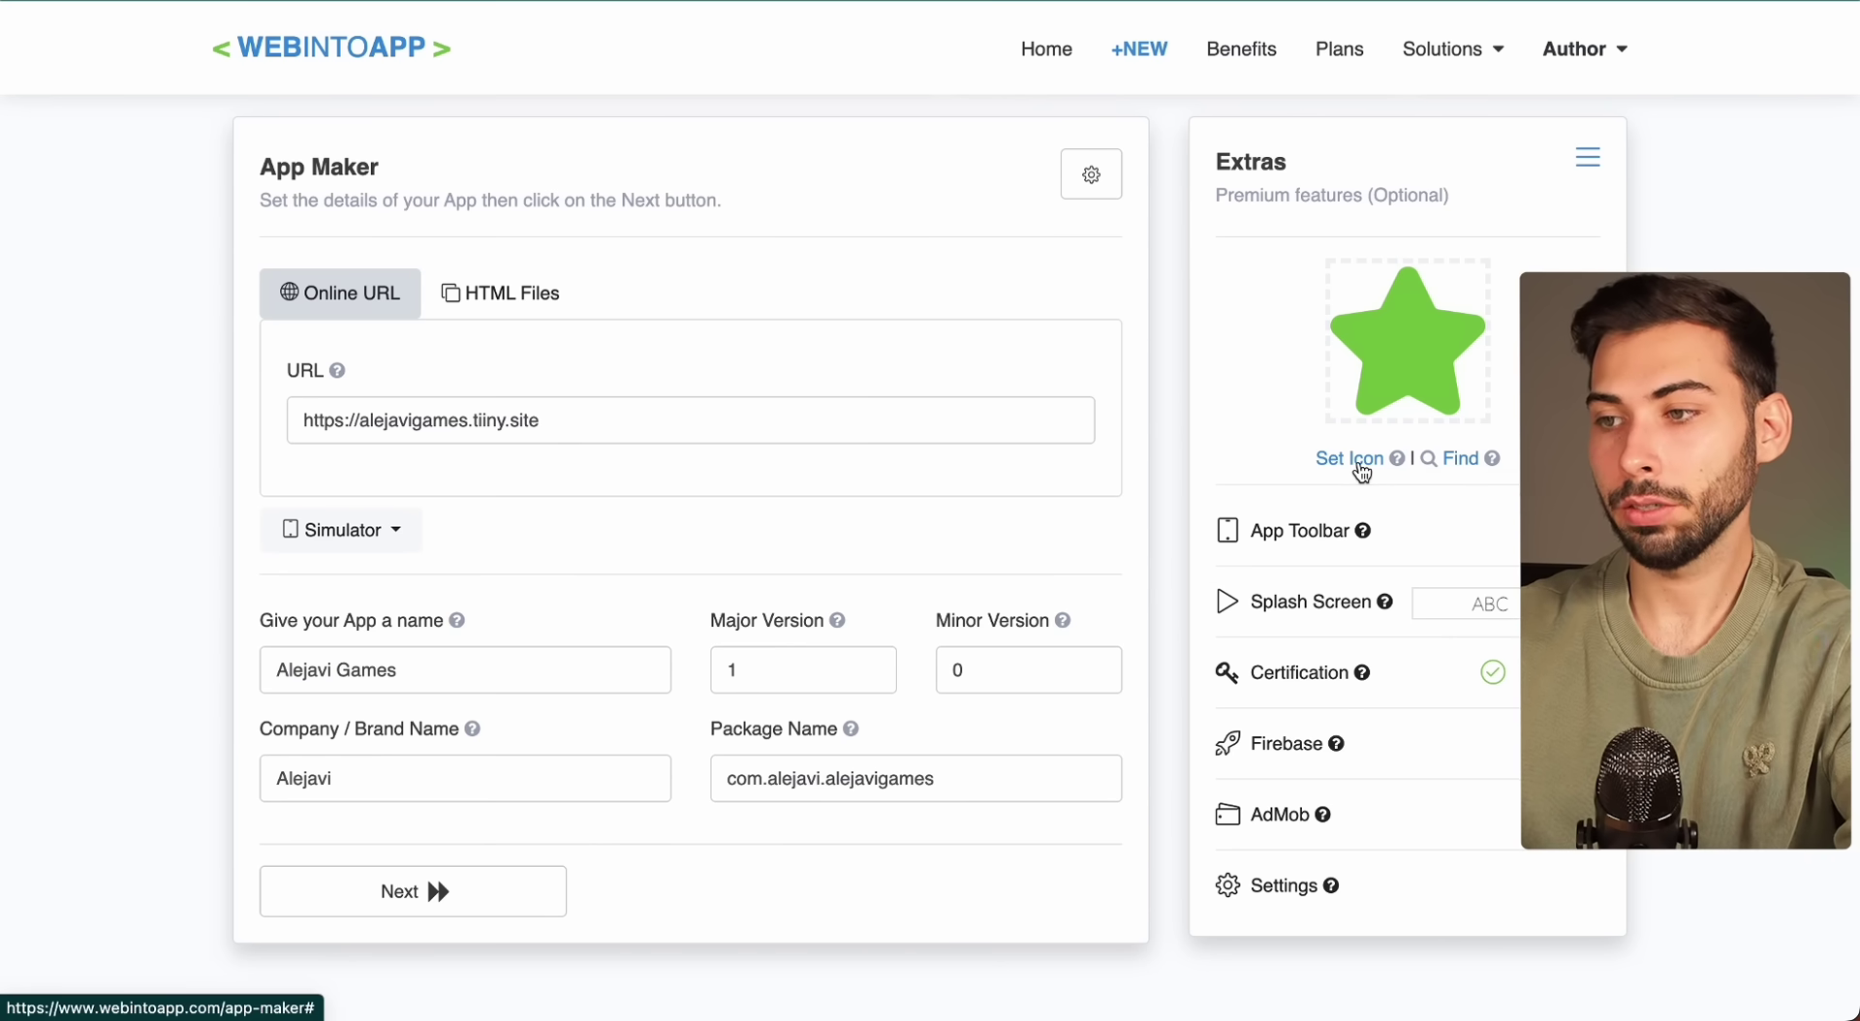
# Preview icon tuto.png and set it as the app's icon
pyautogui.click(1359, 465)
pyautogui.press('space')
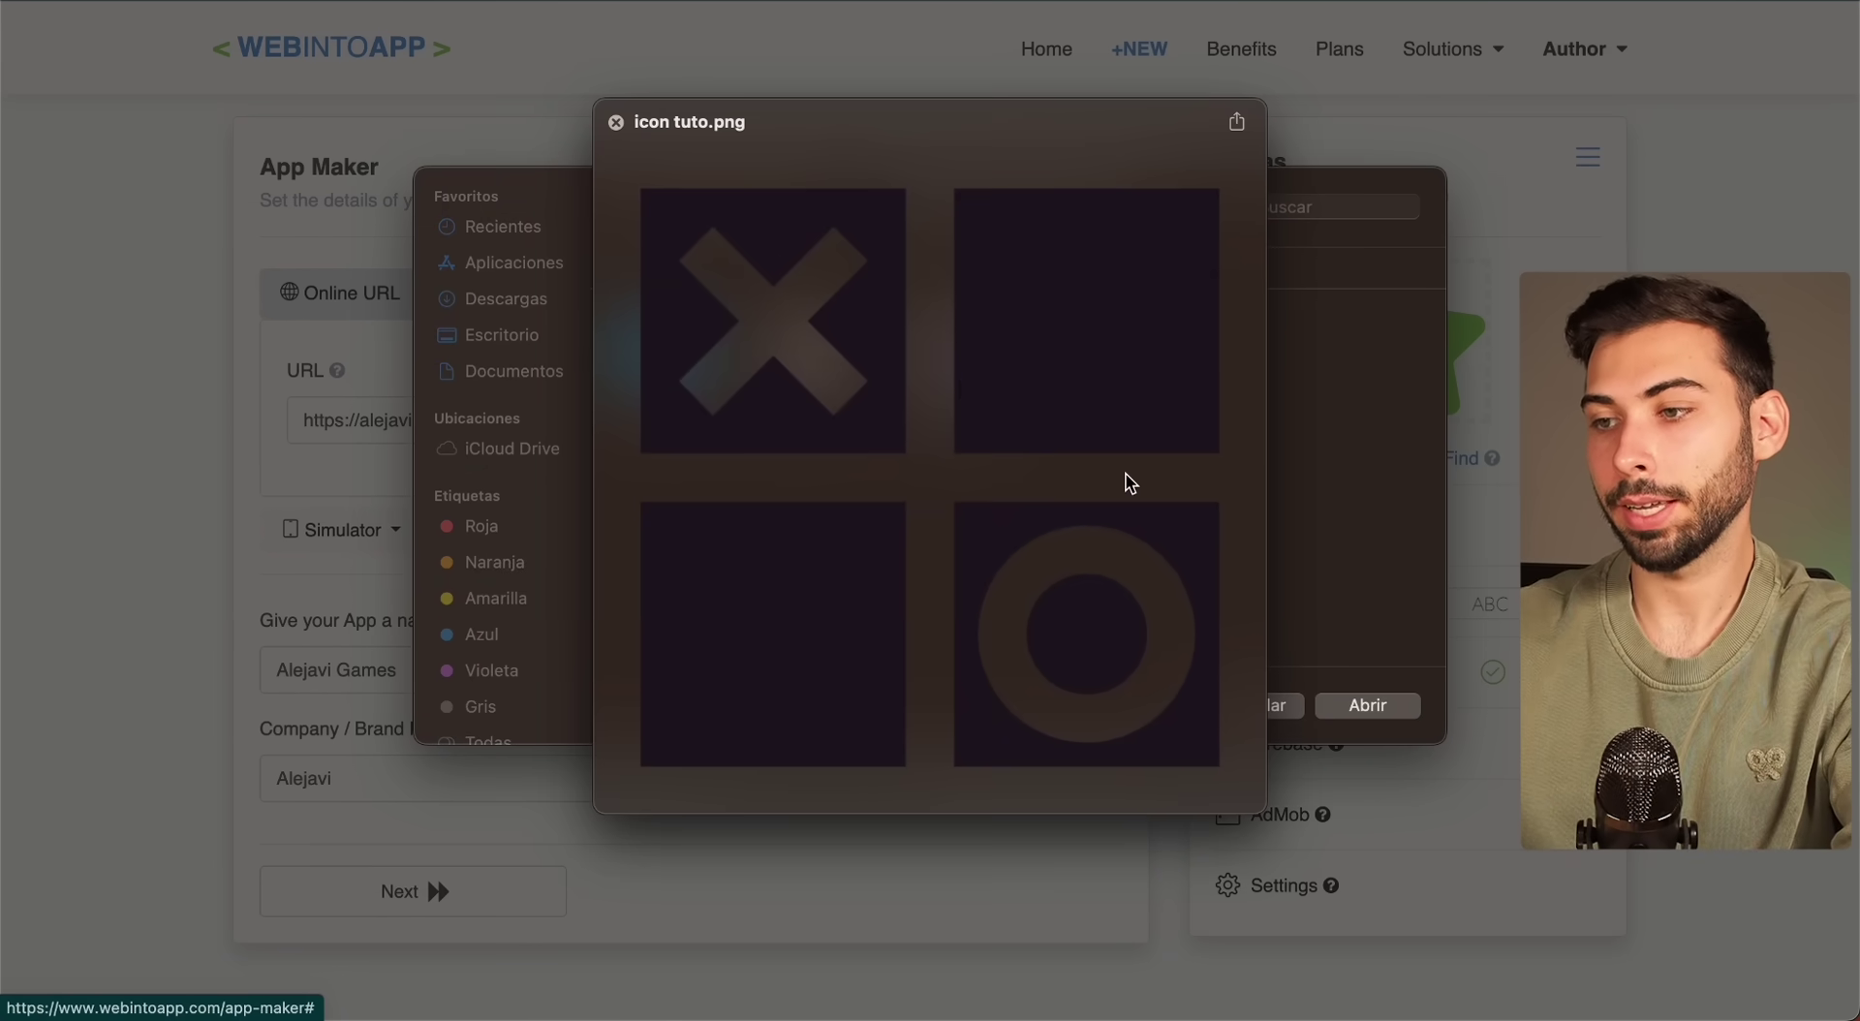
pyautogui.press('space')
pyautogui.click(1368, 704)
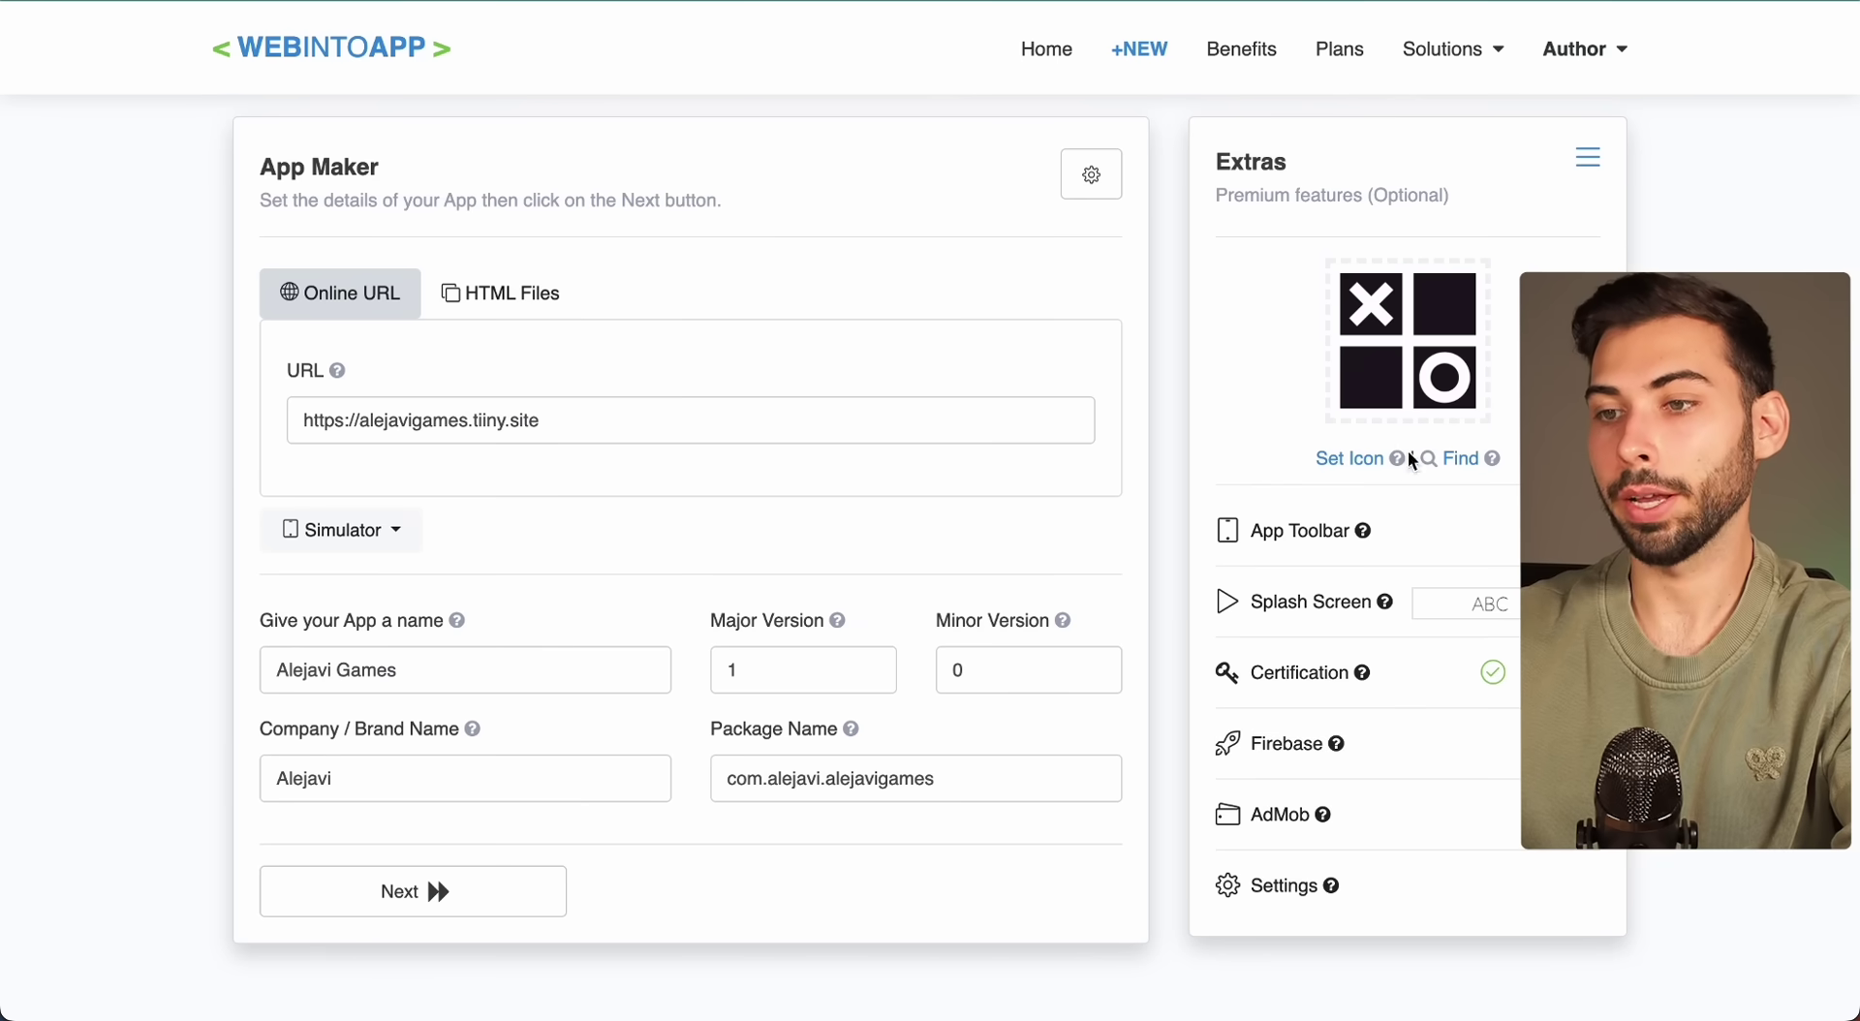
# Proceed to the app details and request the build with the Free Android App option
pyautogui.click(418, 911)
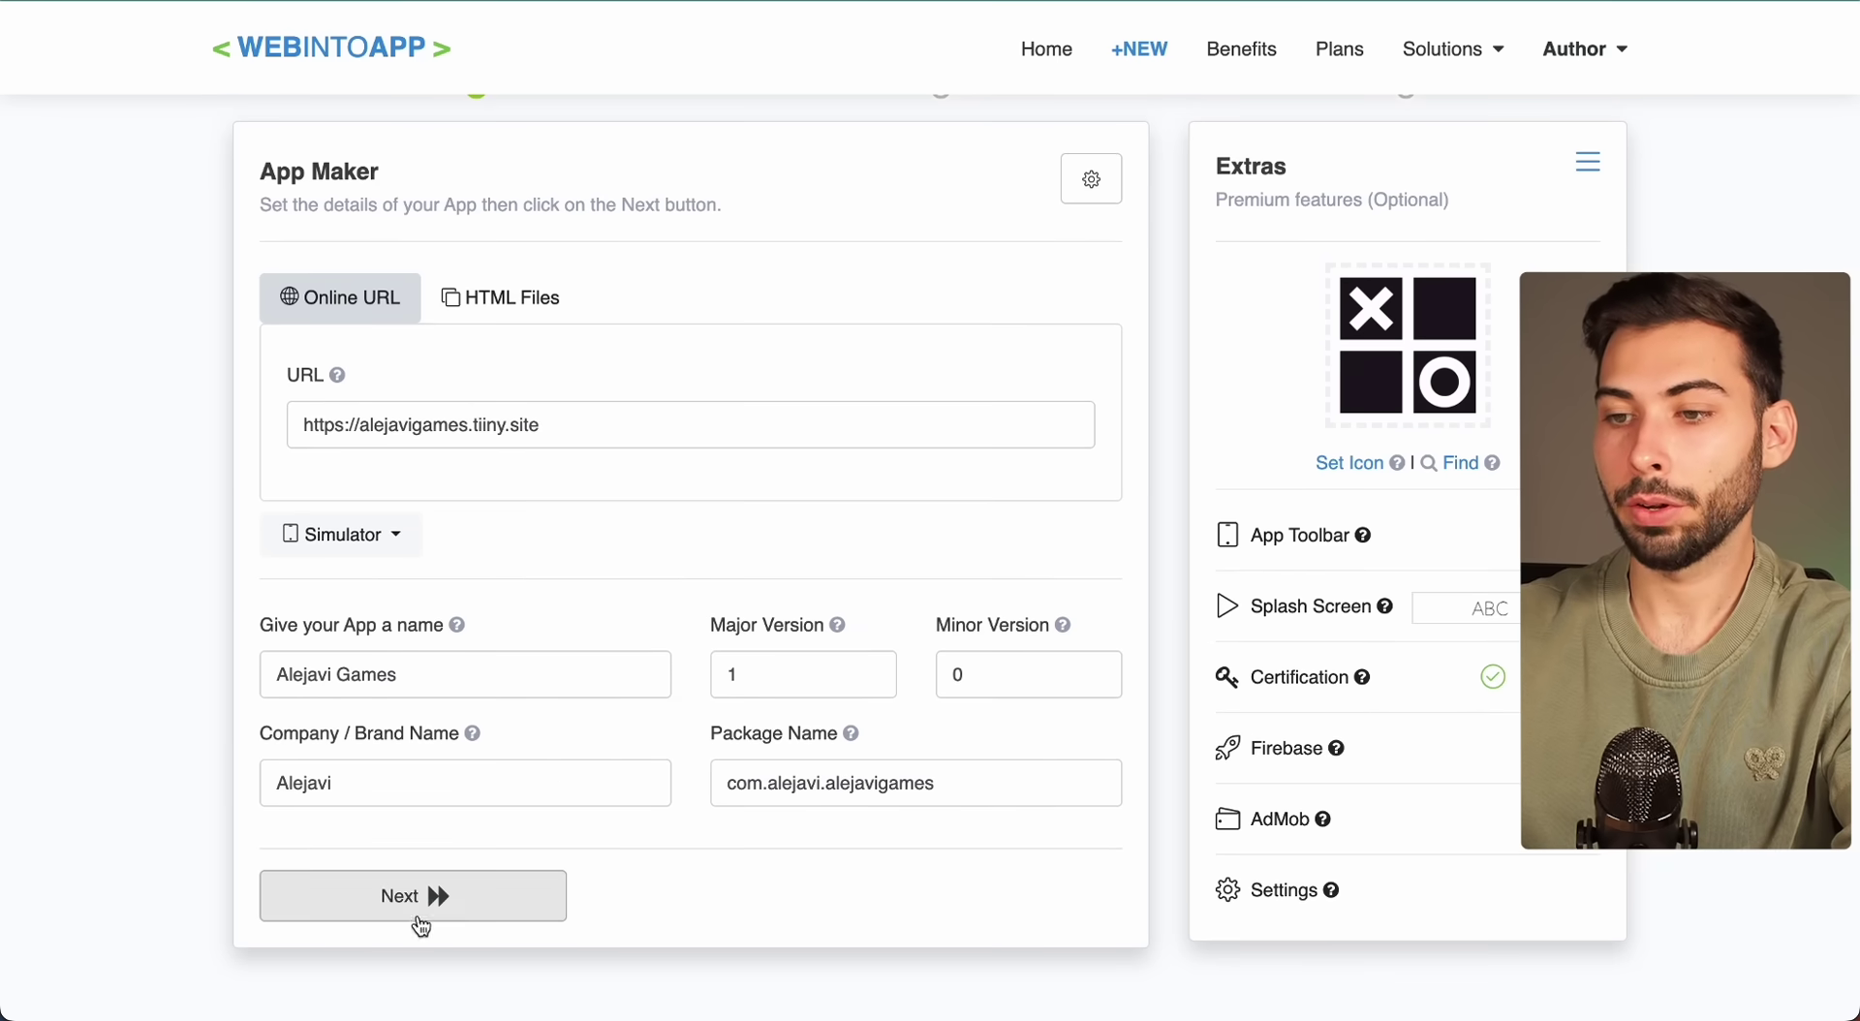
pyautogui.click(491, 904)
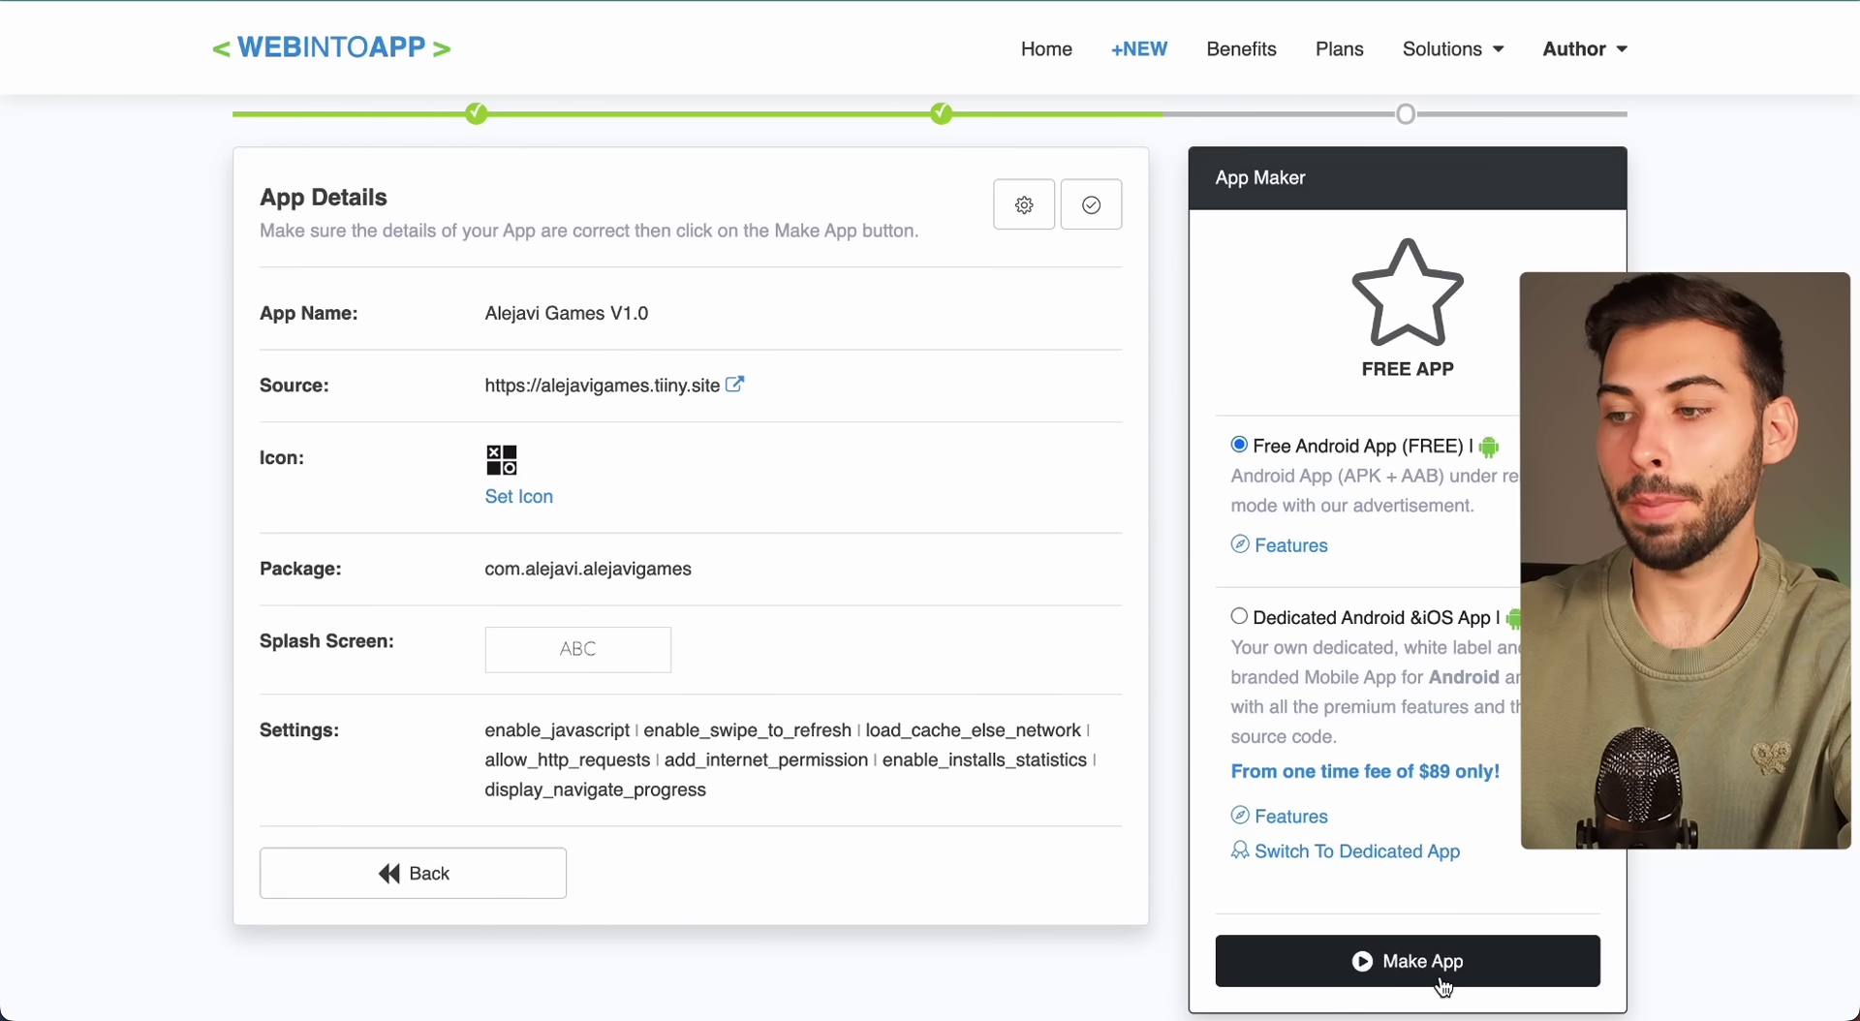
pyautogui.click(1443, 985)
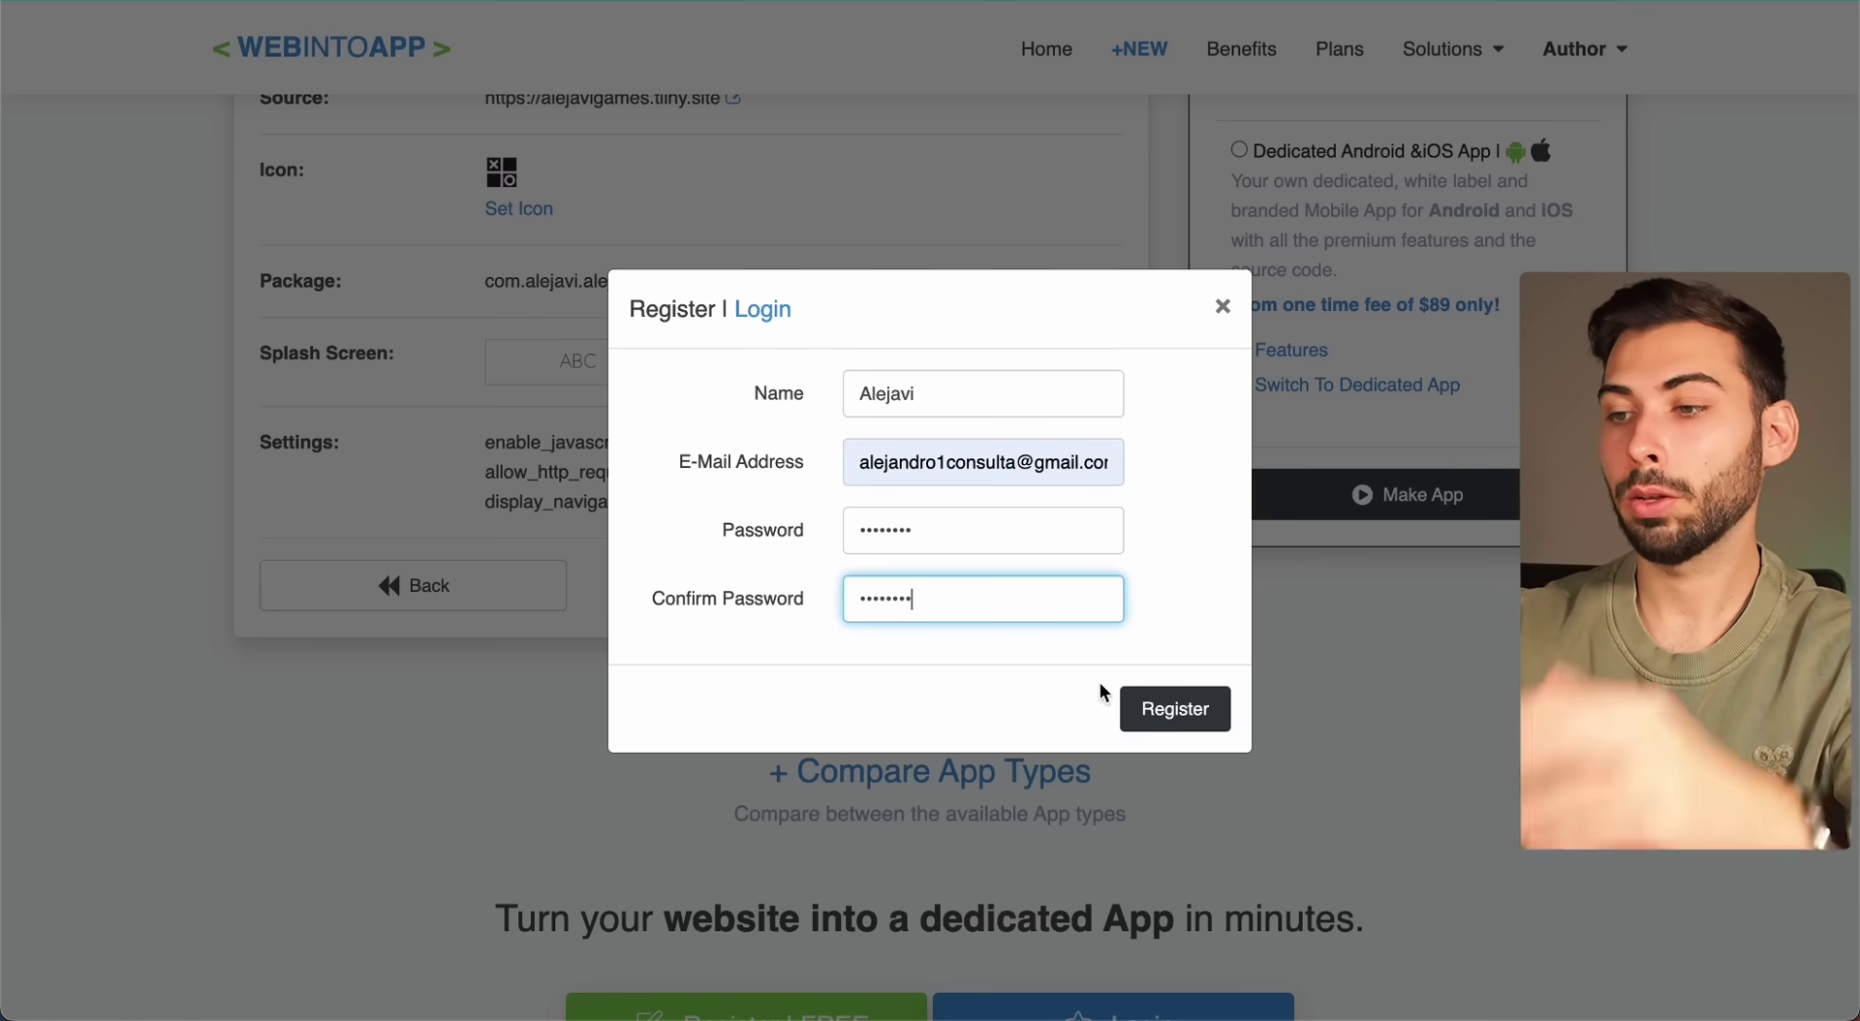
# Register the author account with name, e-mail and confirmed password, and make the free Android app
pyautogui.click(1176, 709)
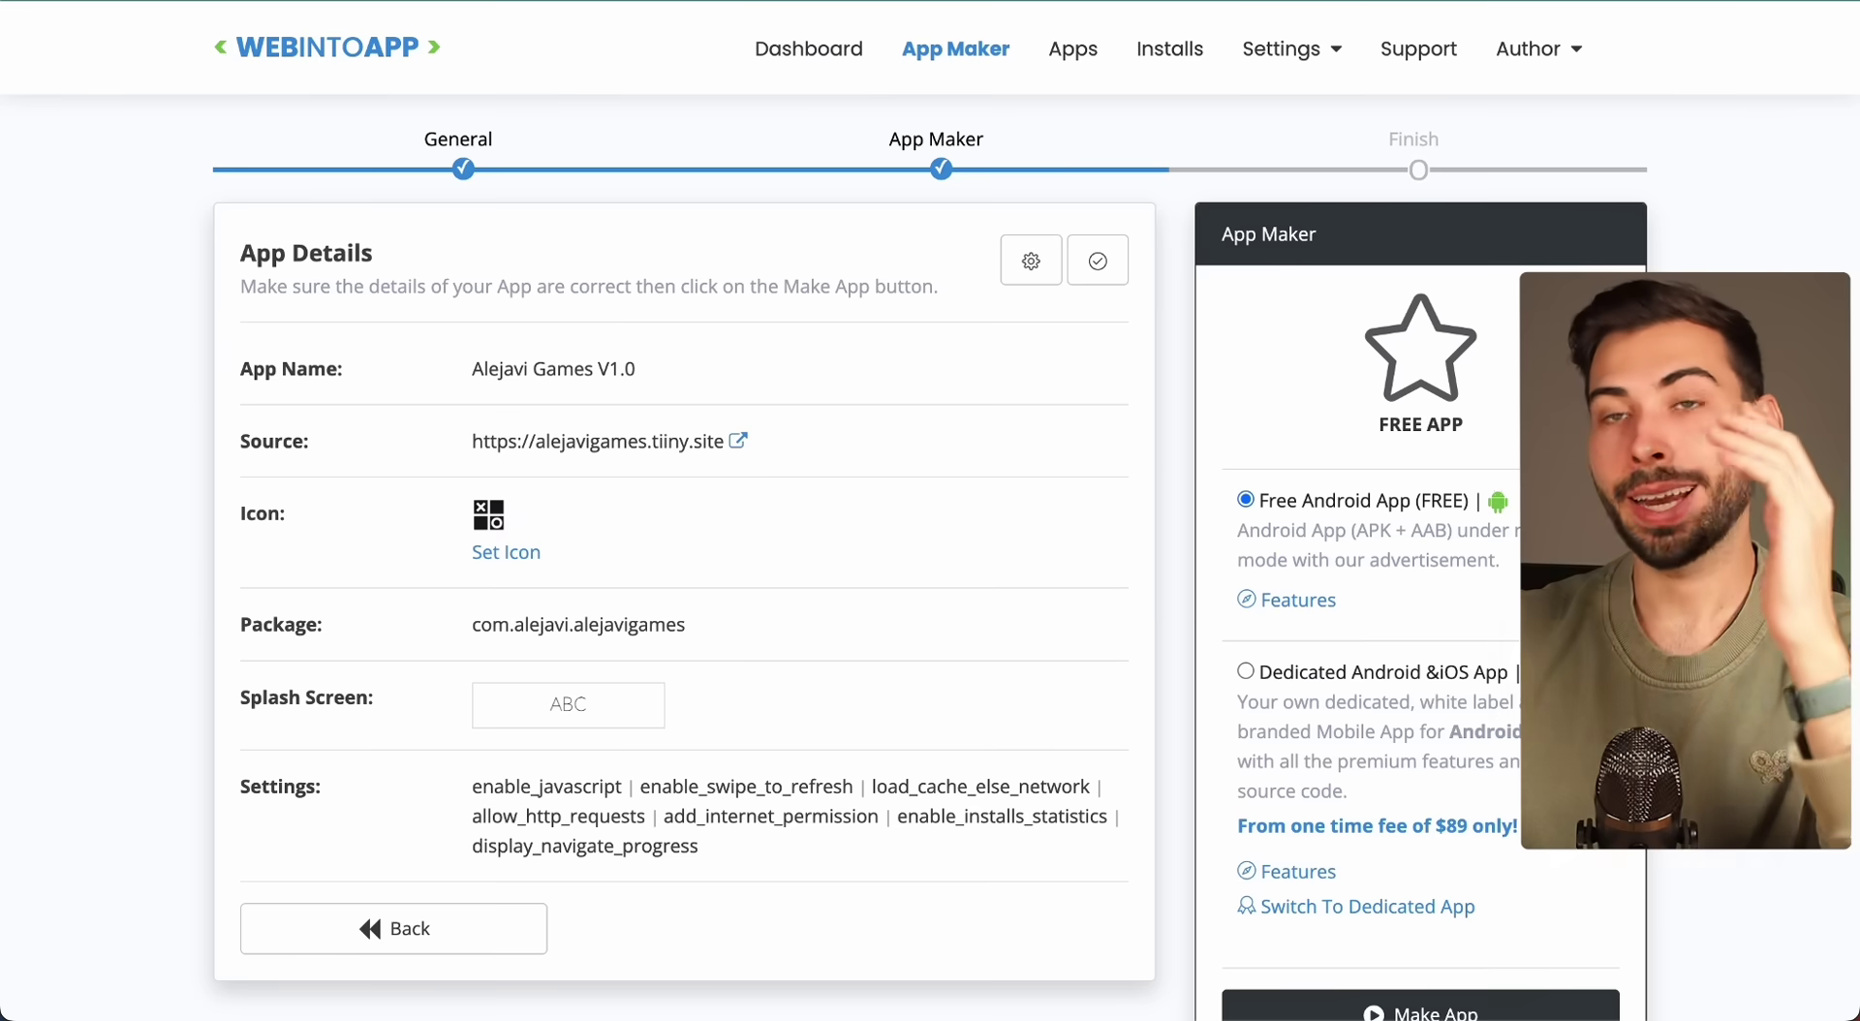
pyautogui.scroll(-1, 1198, 739)
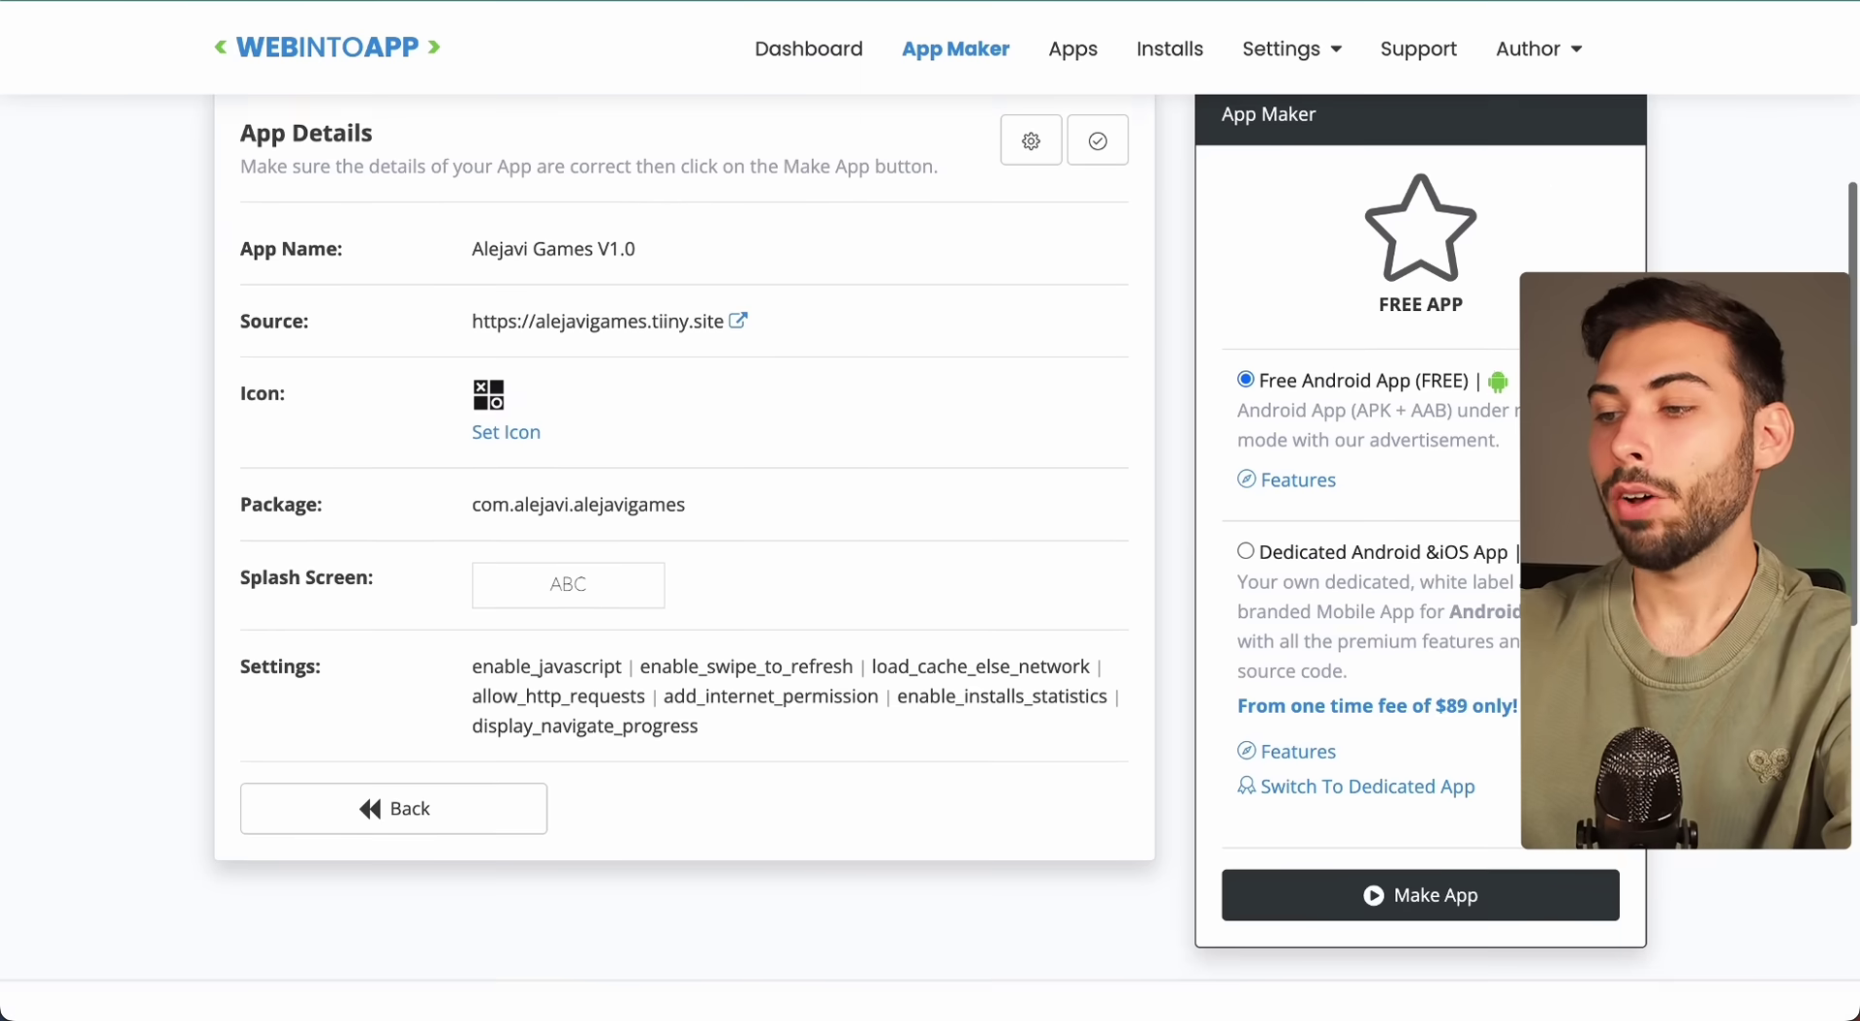
pyautogui.click(1404, 902)
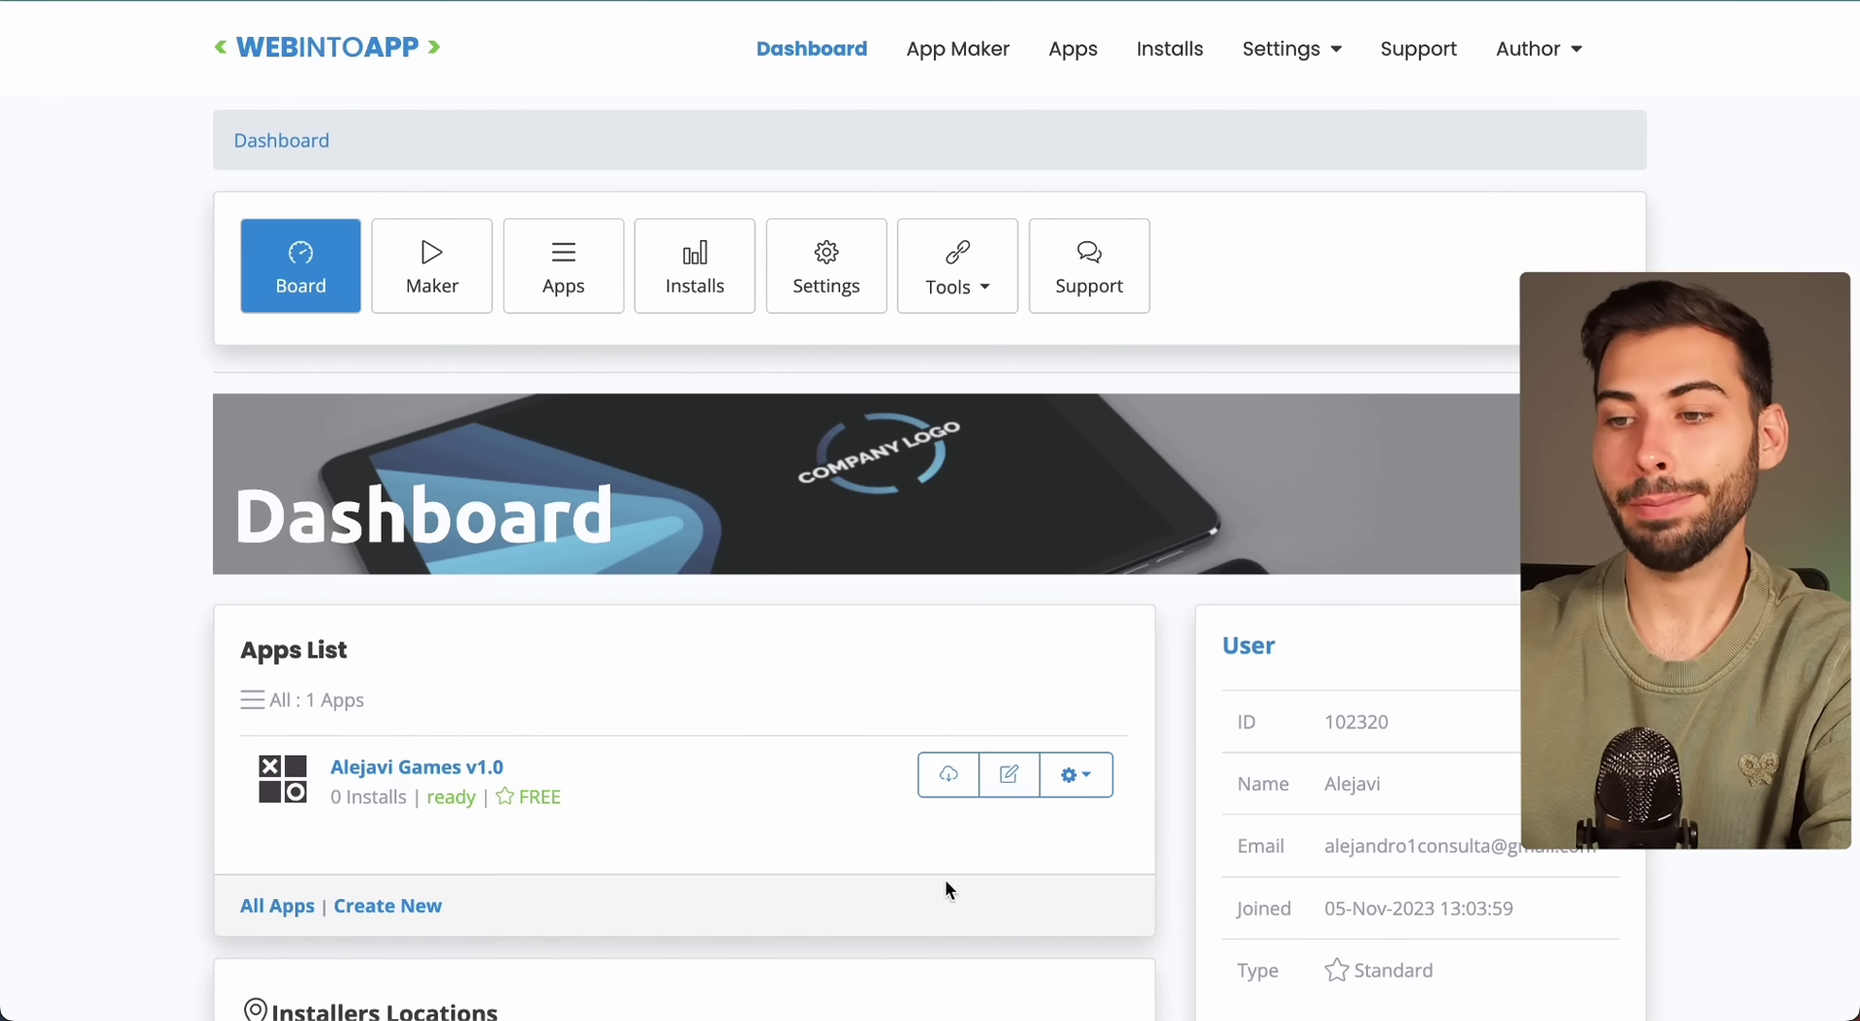
# Download all files of the free Alejavi Games v1.0 app as a ZIP
pyautogui.scroll(-1, 851, 891)
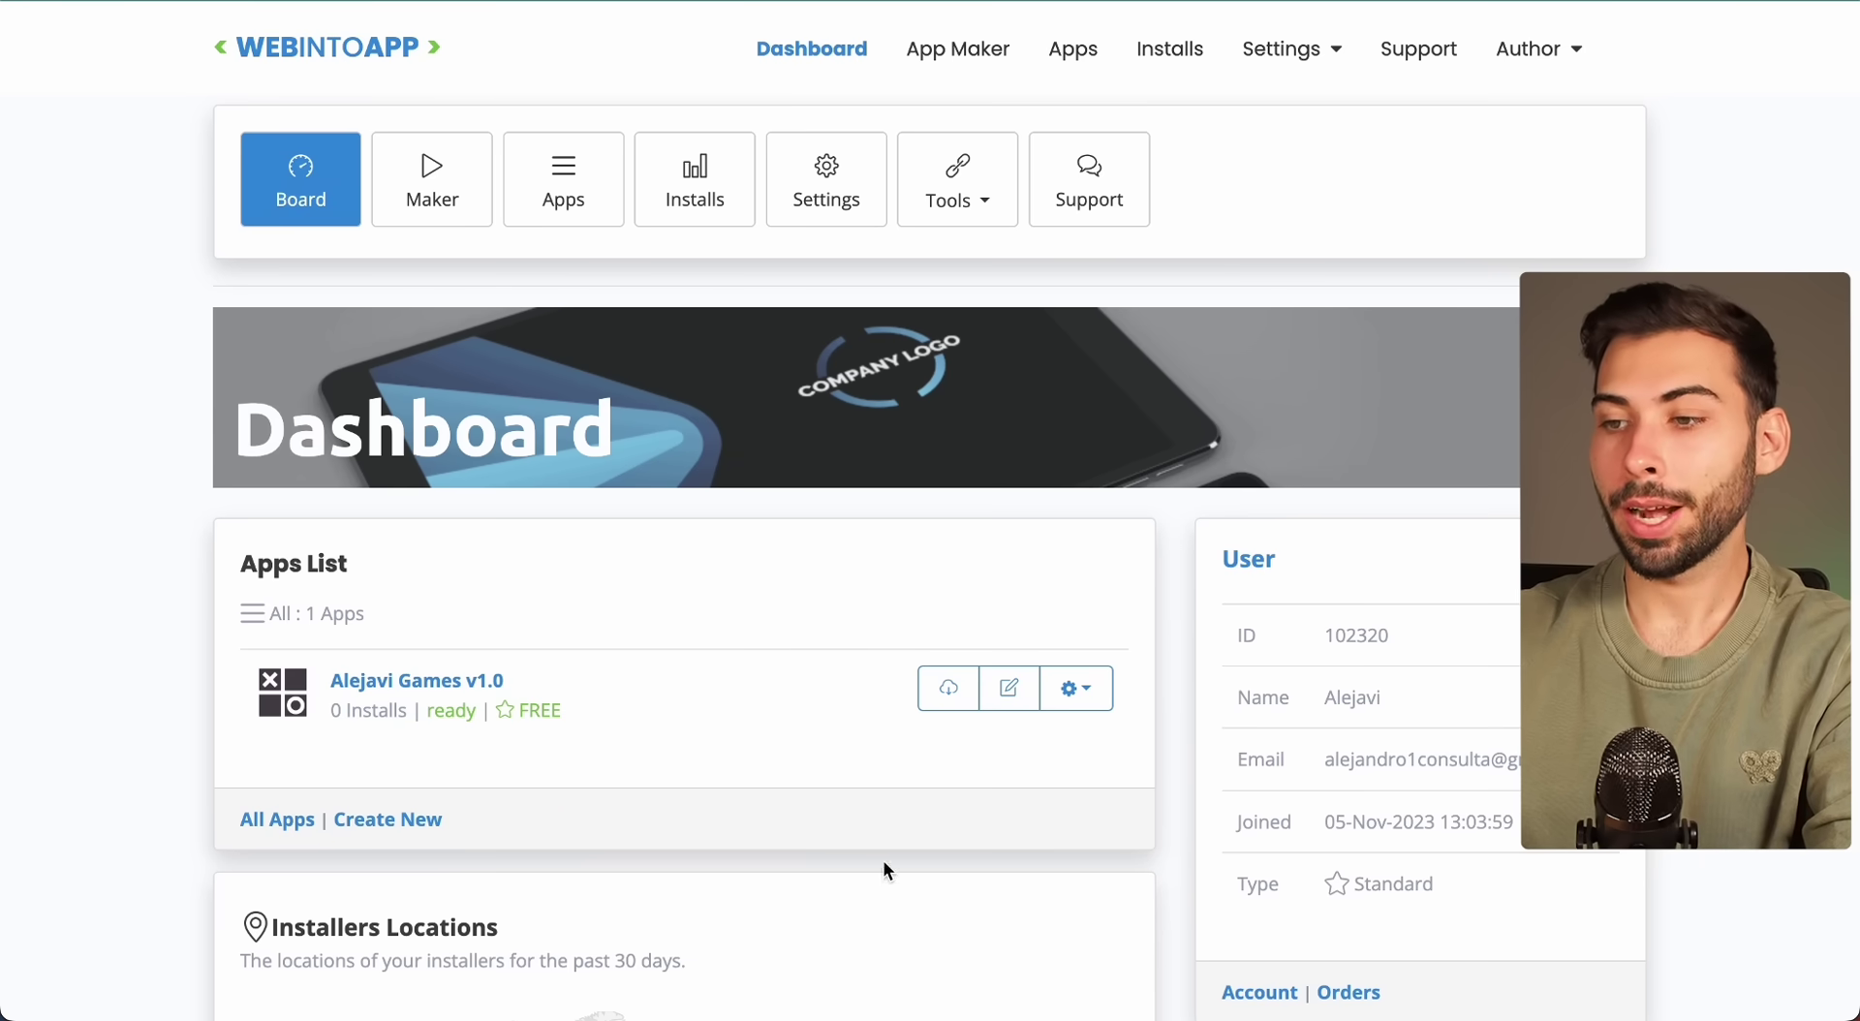
pyautogui.click(949, 693)
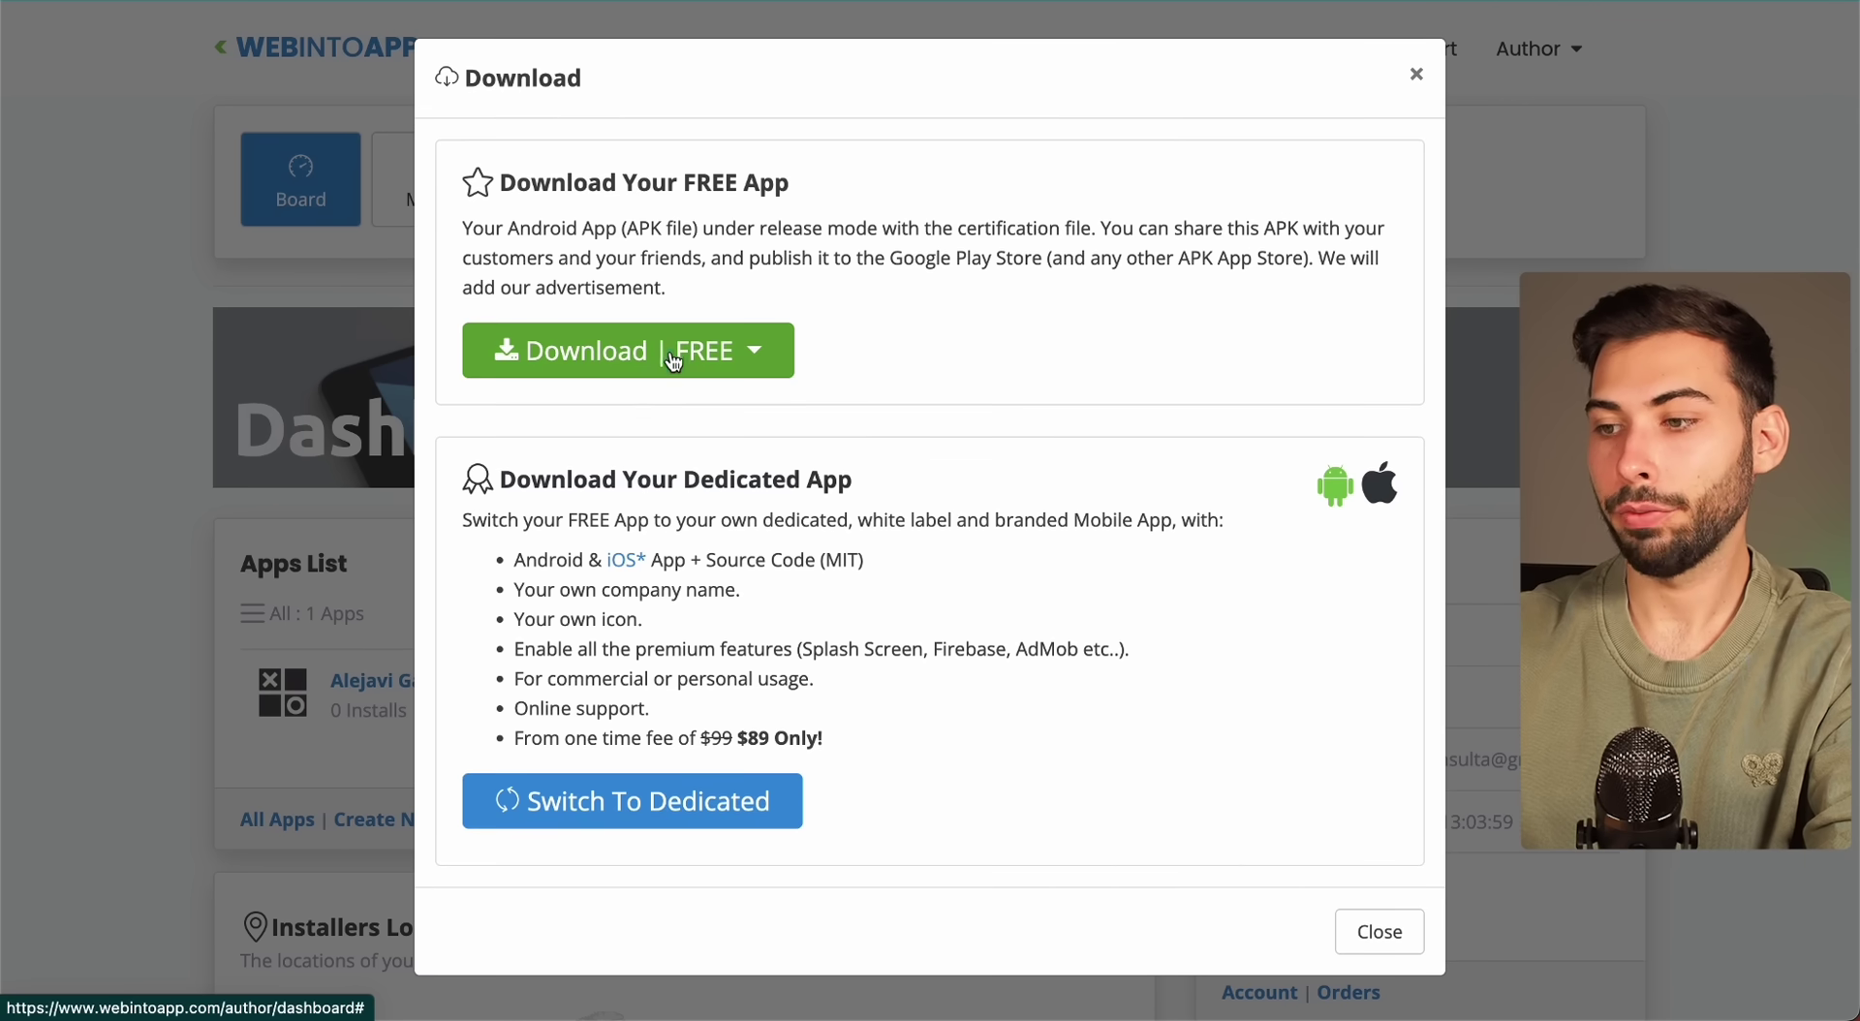
pyautogui.click(674, 361)
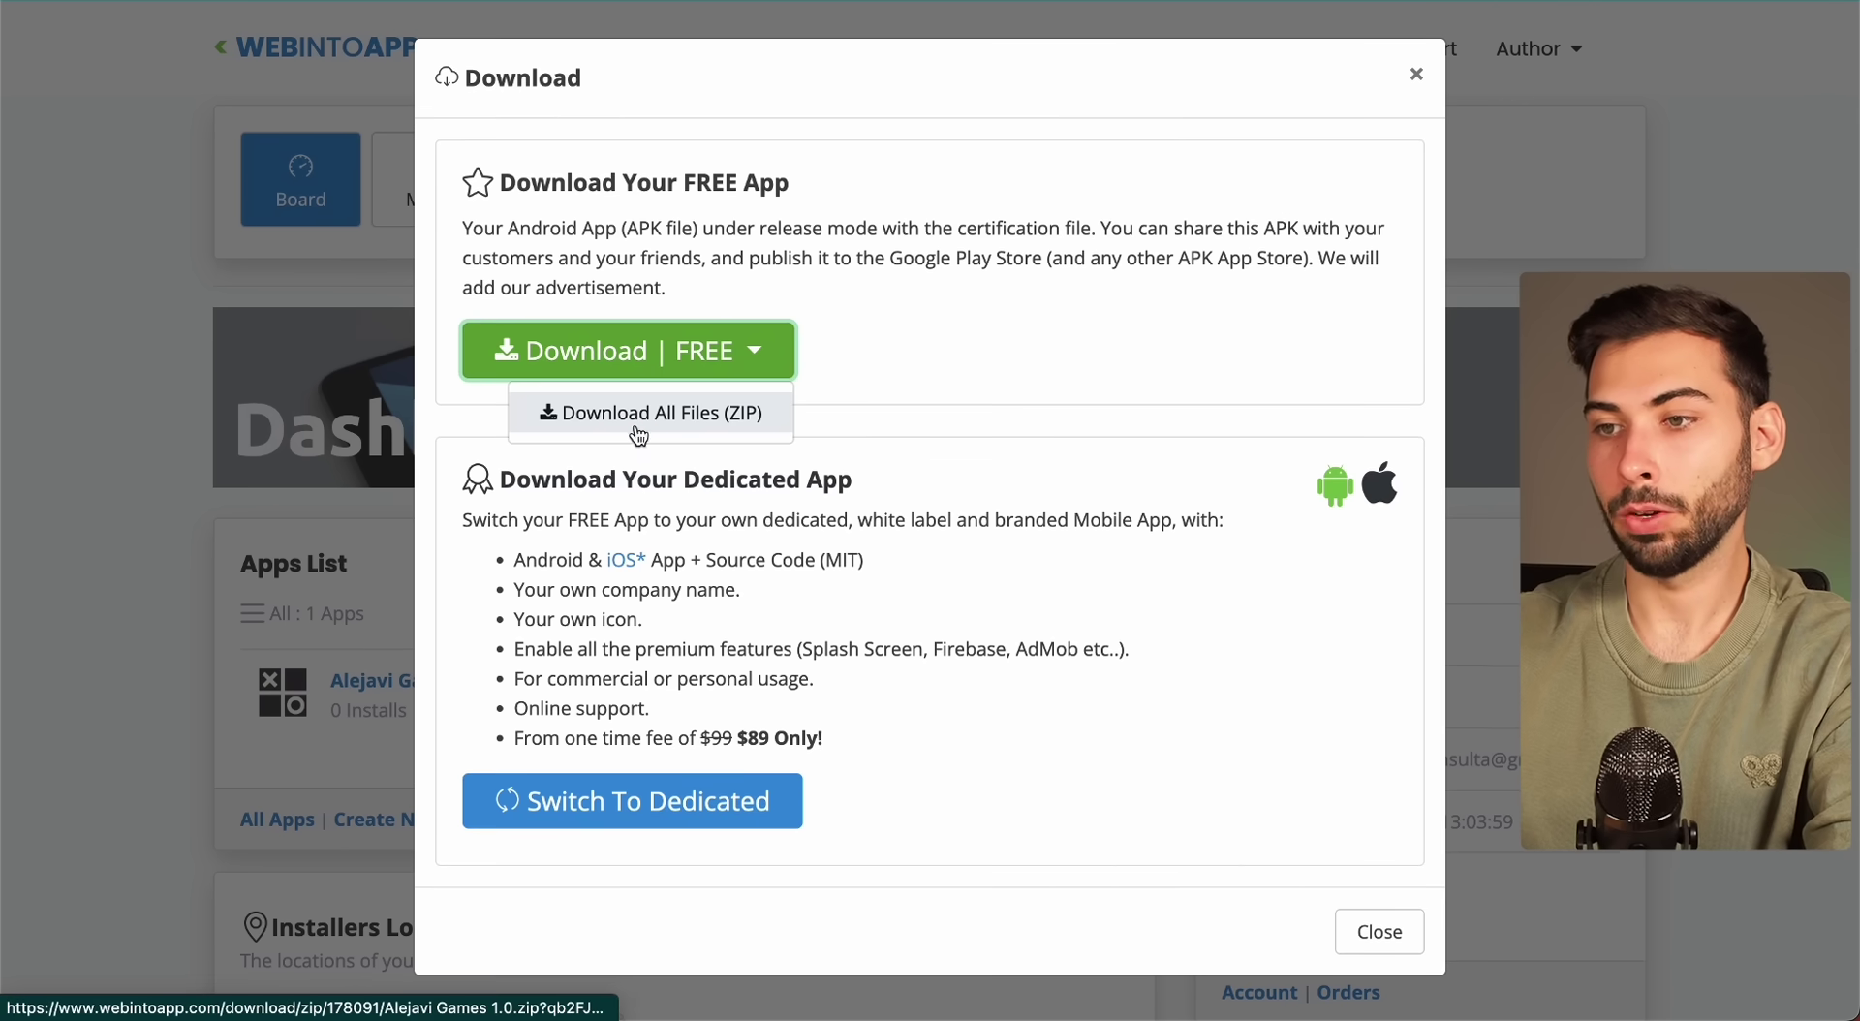
pyautogui.click(696, 427)
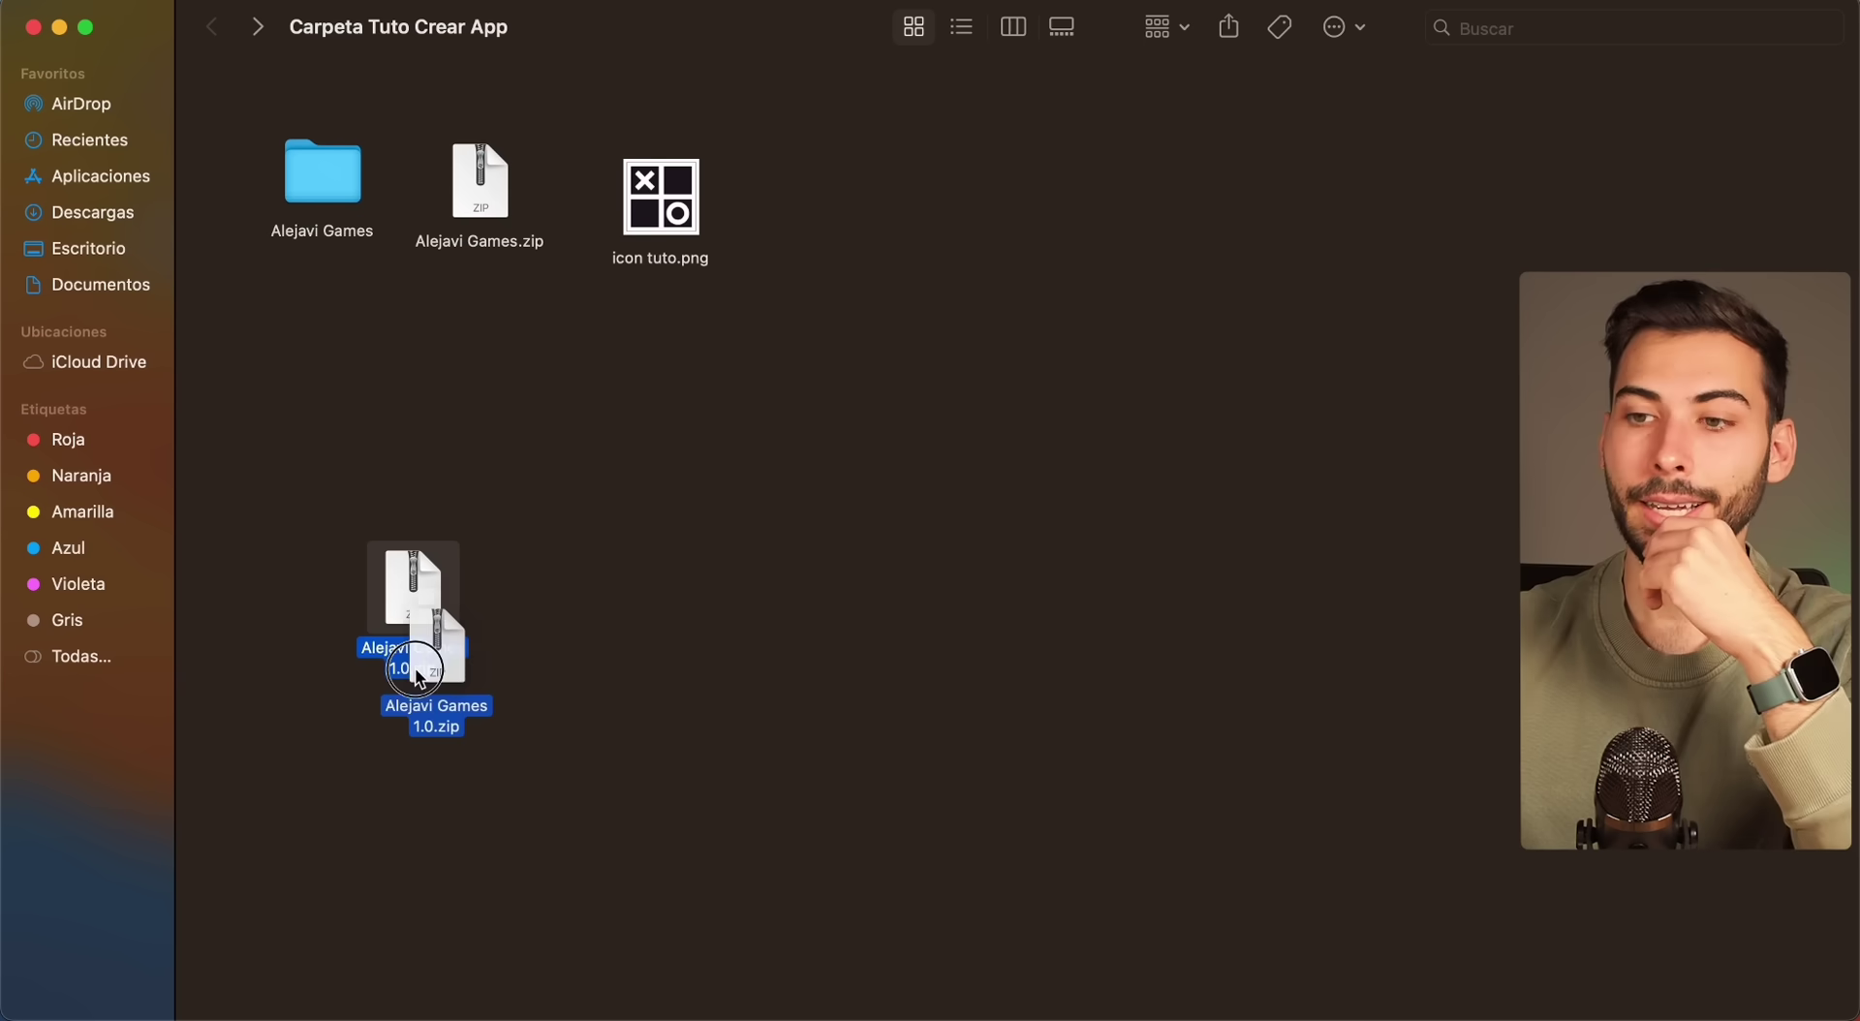
# Place Alejavi Games 1.0.zip in the Carpeta Tuto Crear App folder and extract it
pyautogui.moveTo(431, 663); pyautogui.dragTo(472, 671)
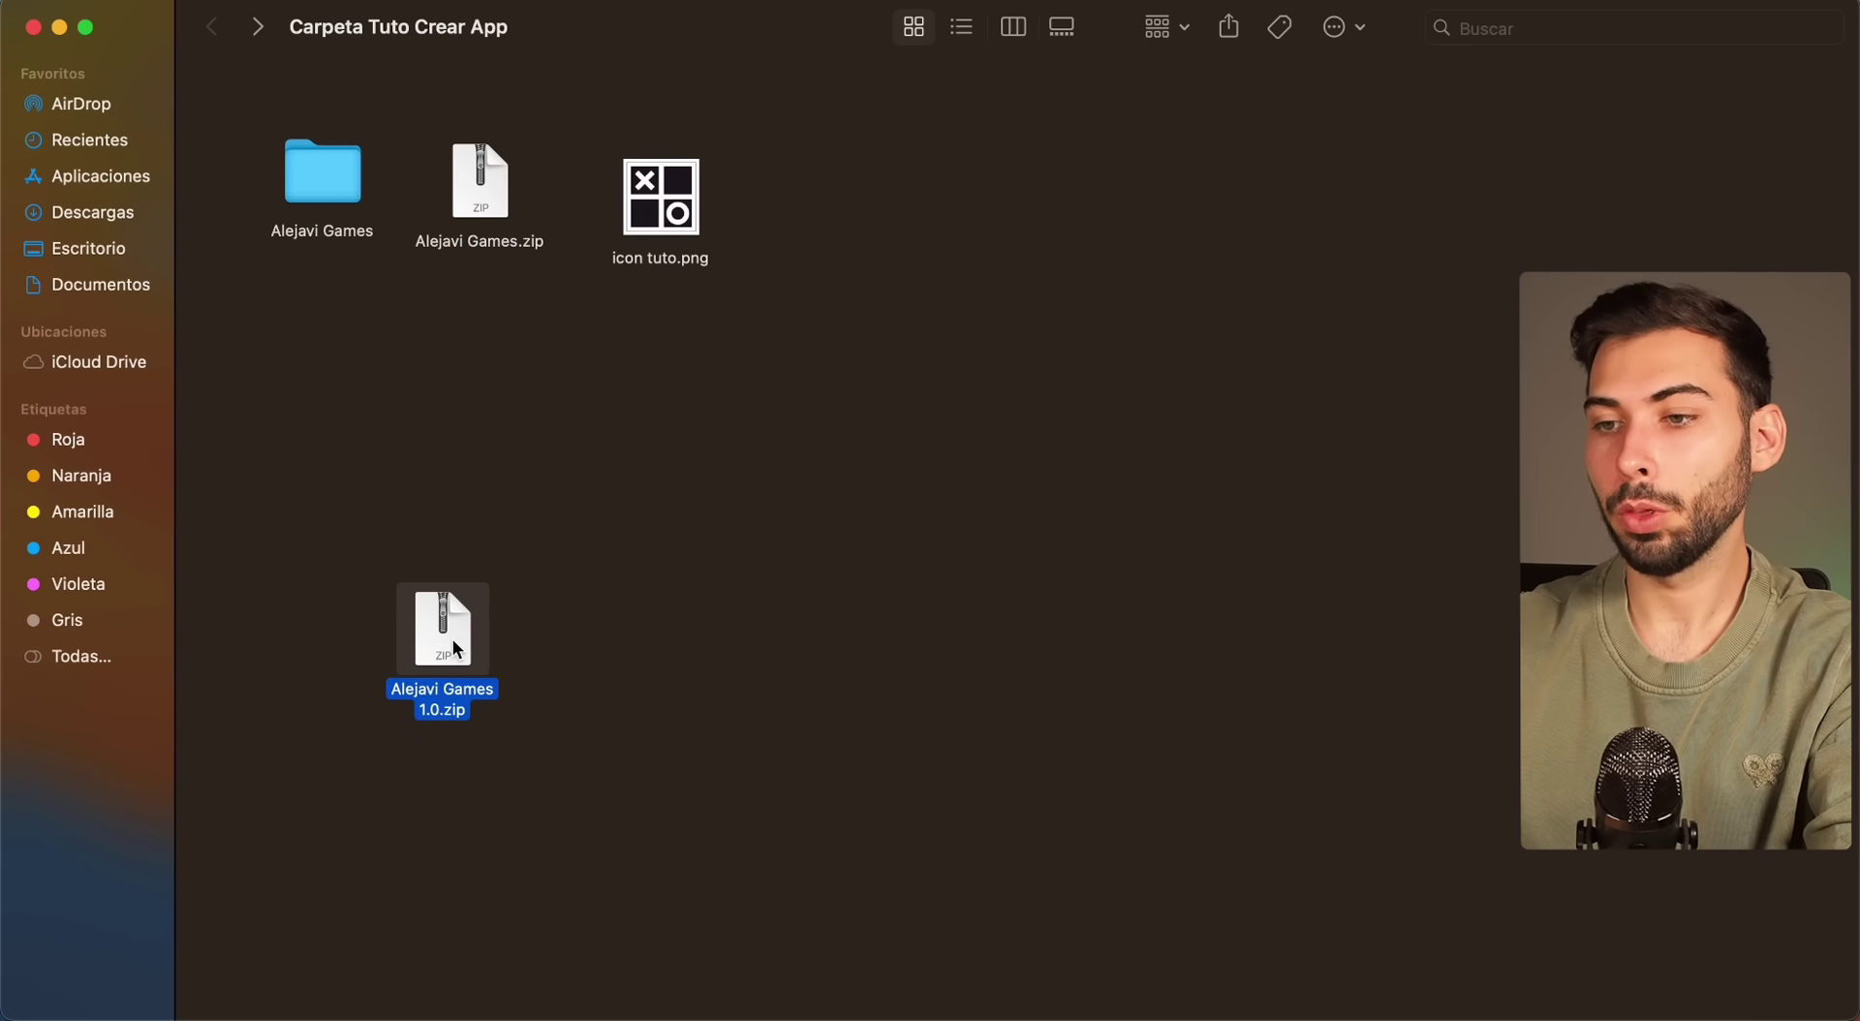
pyautogui.doubleClick(453, 642)
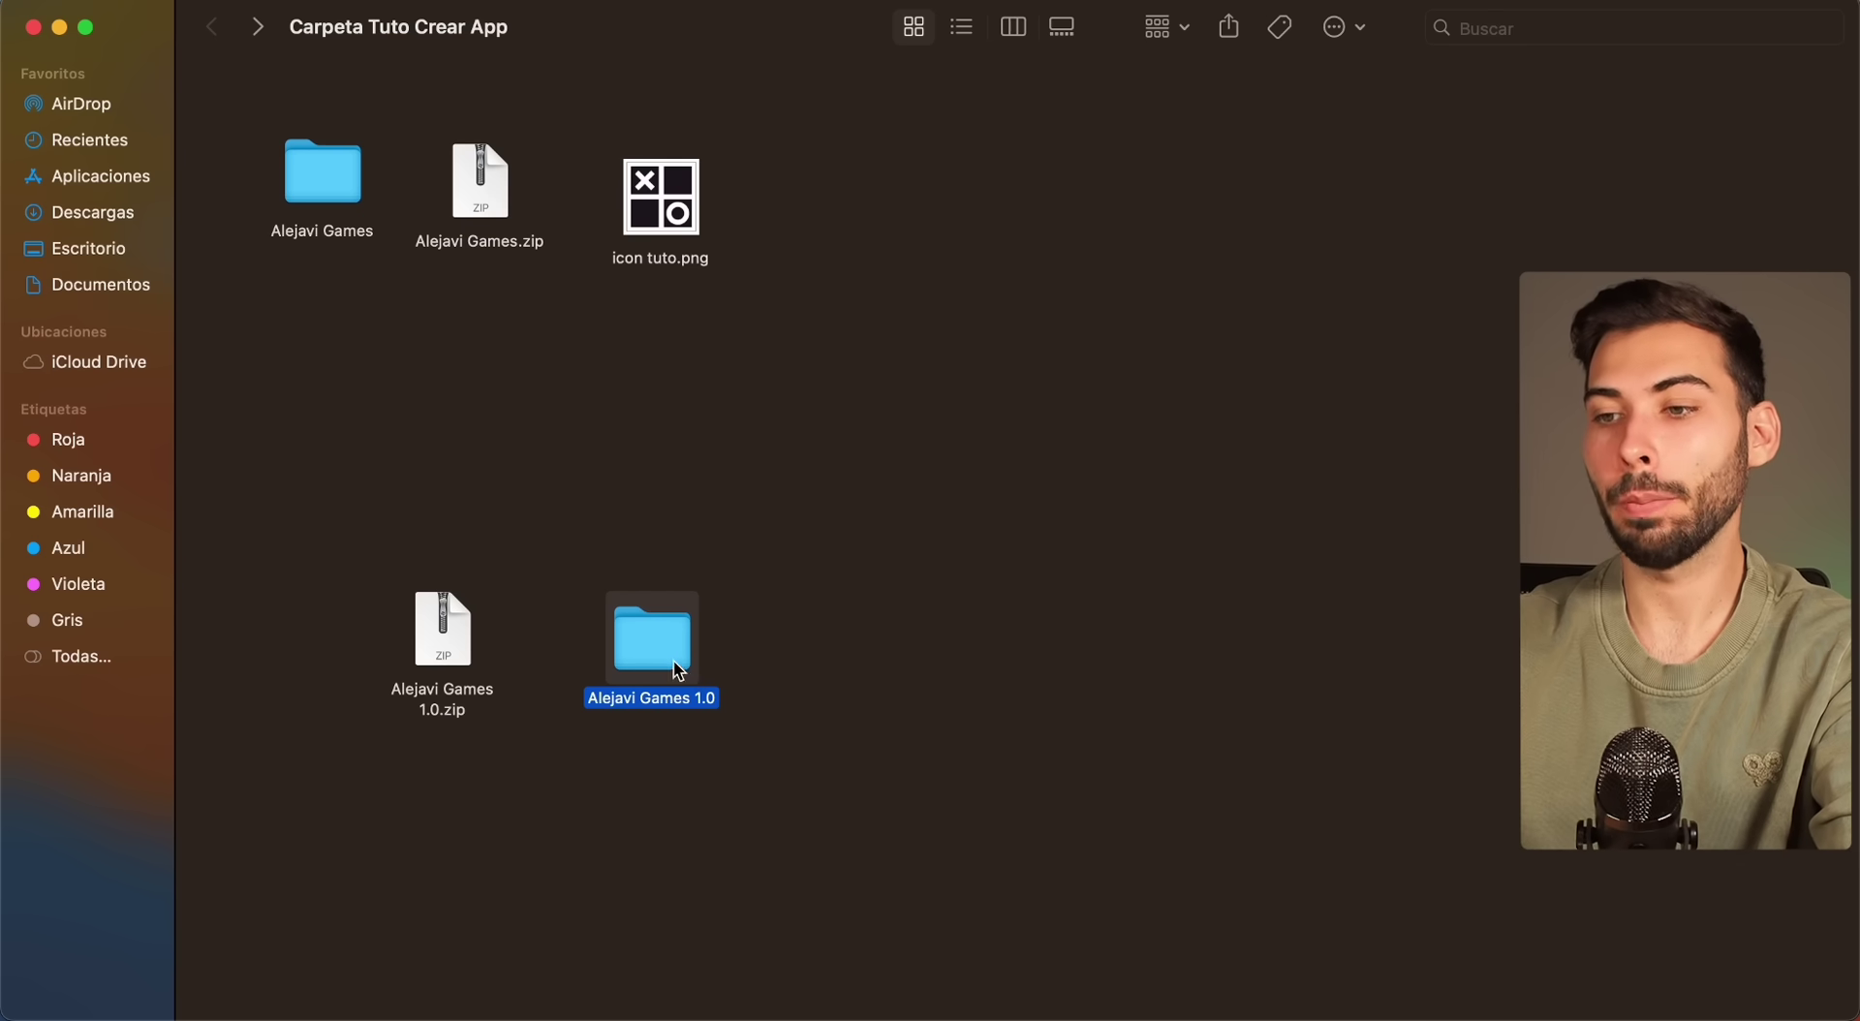
# Open the android folder inside the extracted Alejavi Games 1.0 folder
pyautogui.doubleClick(677, 669)
pyautogui.moveTo(941, 322); pyautogui.dragTo(319, 111)
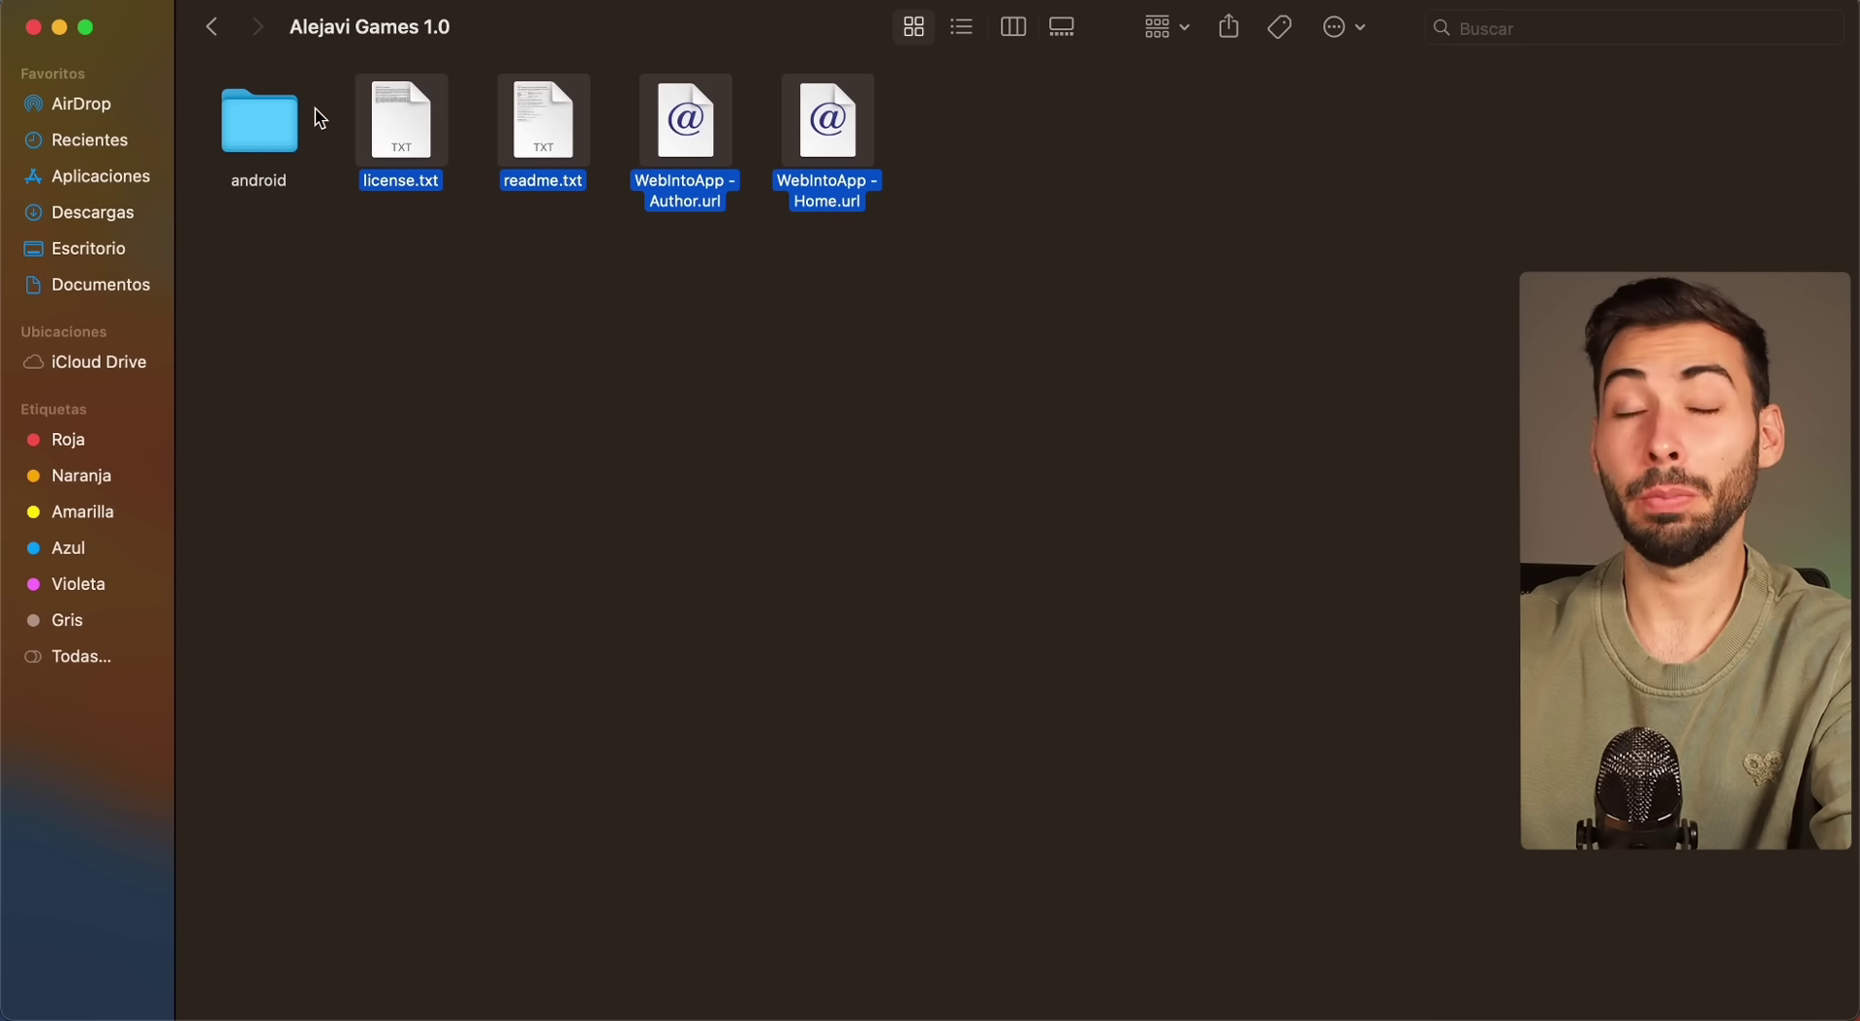
pyautogui.doubleClick(264, 140)
pyautogui.moveTo(381, 128); pyautogui.dragTo(389, 421)
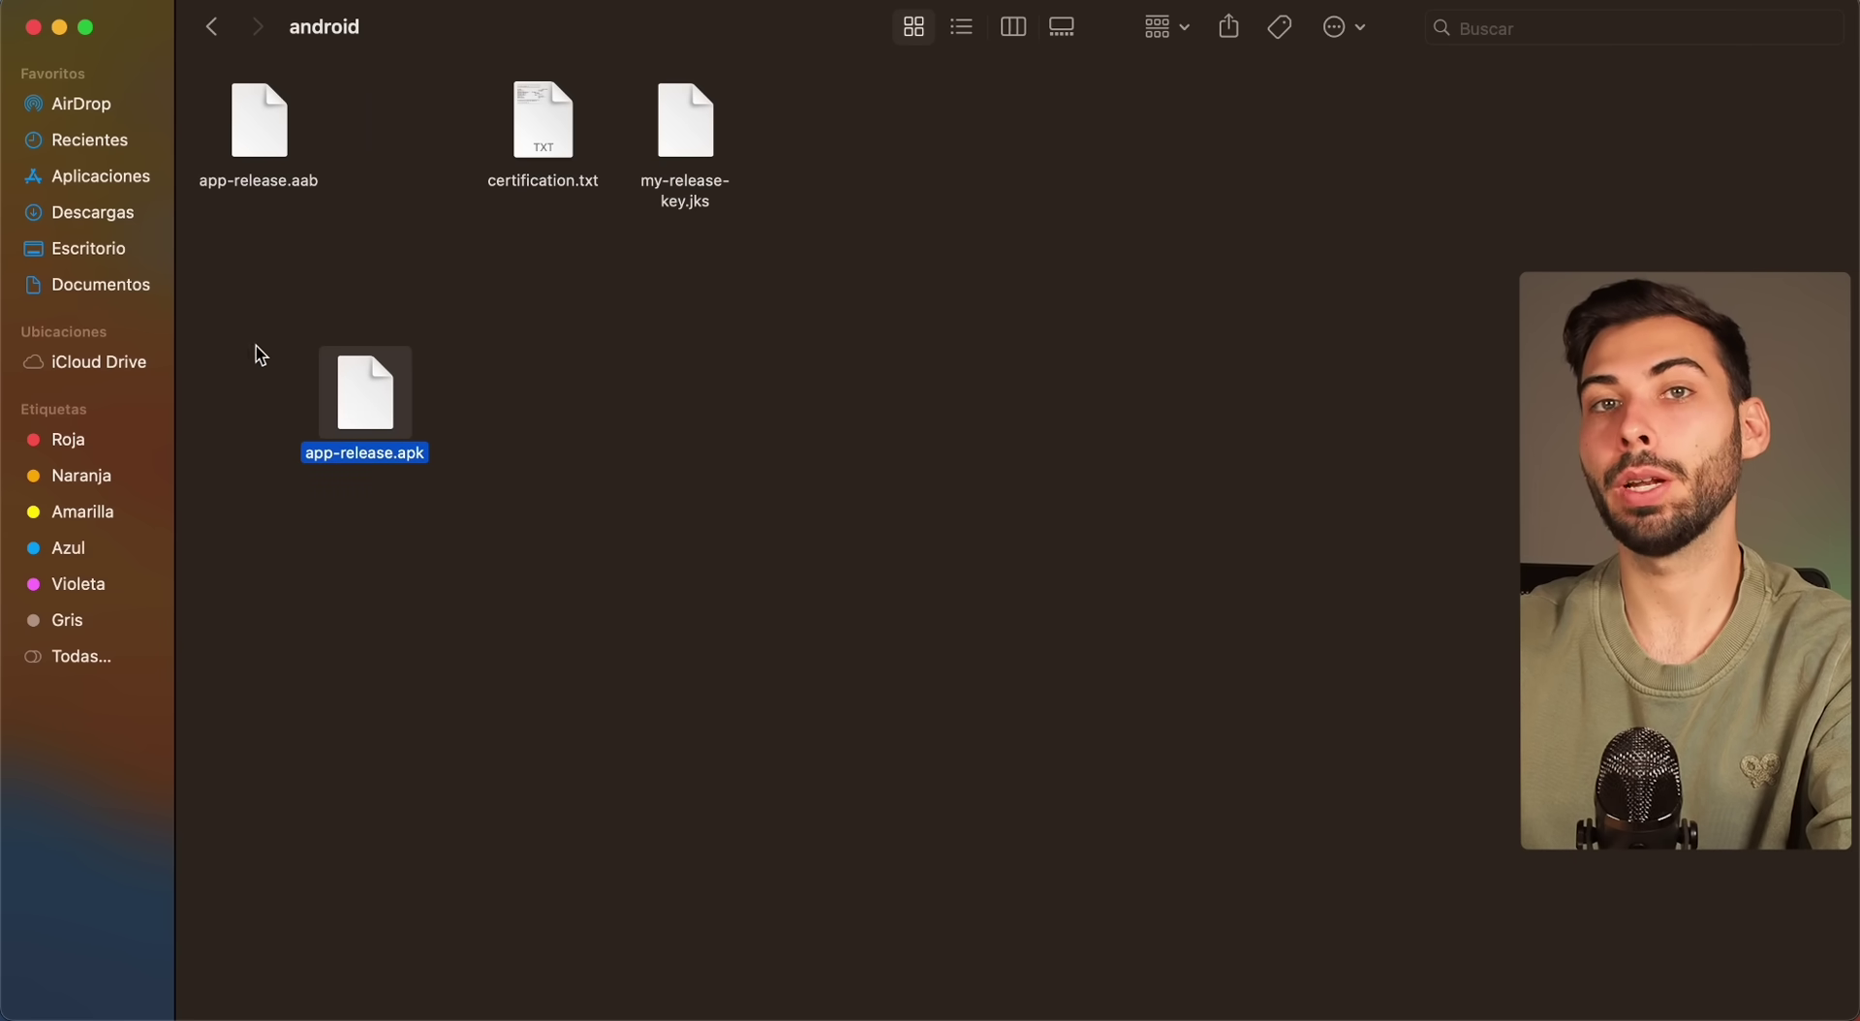
pyautogui.press('super+z')
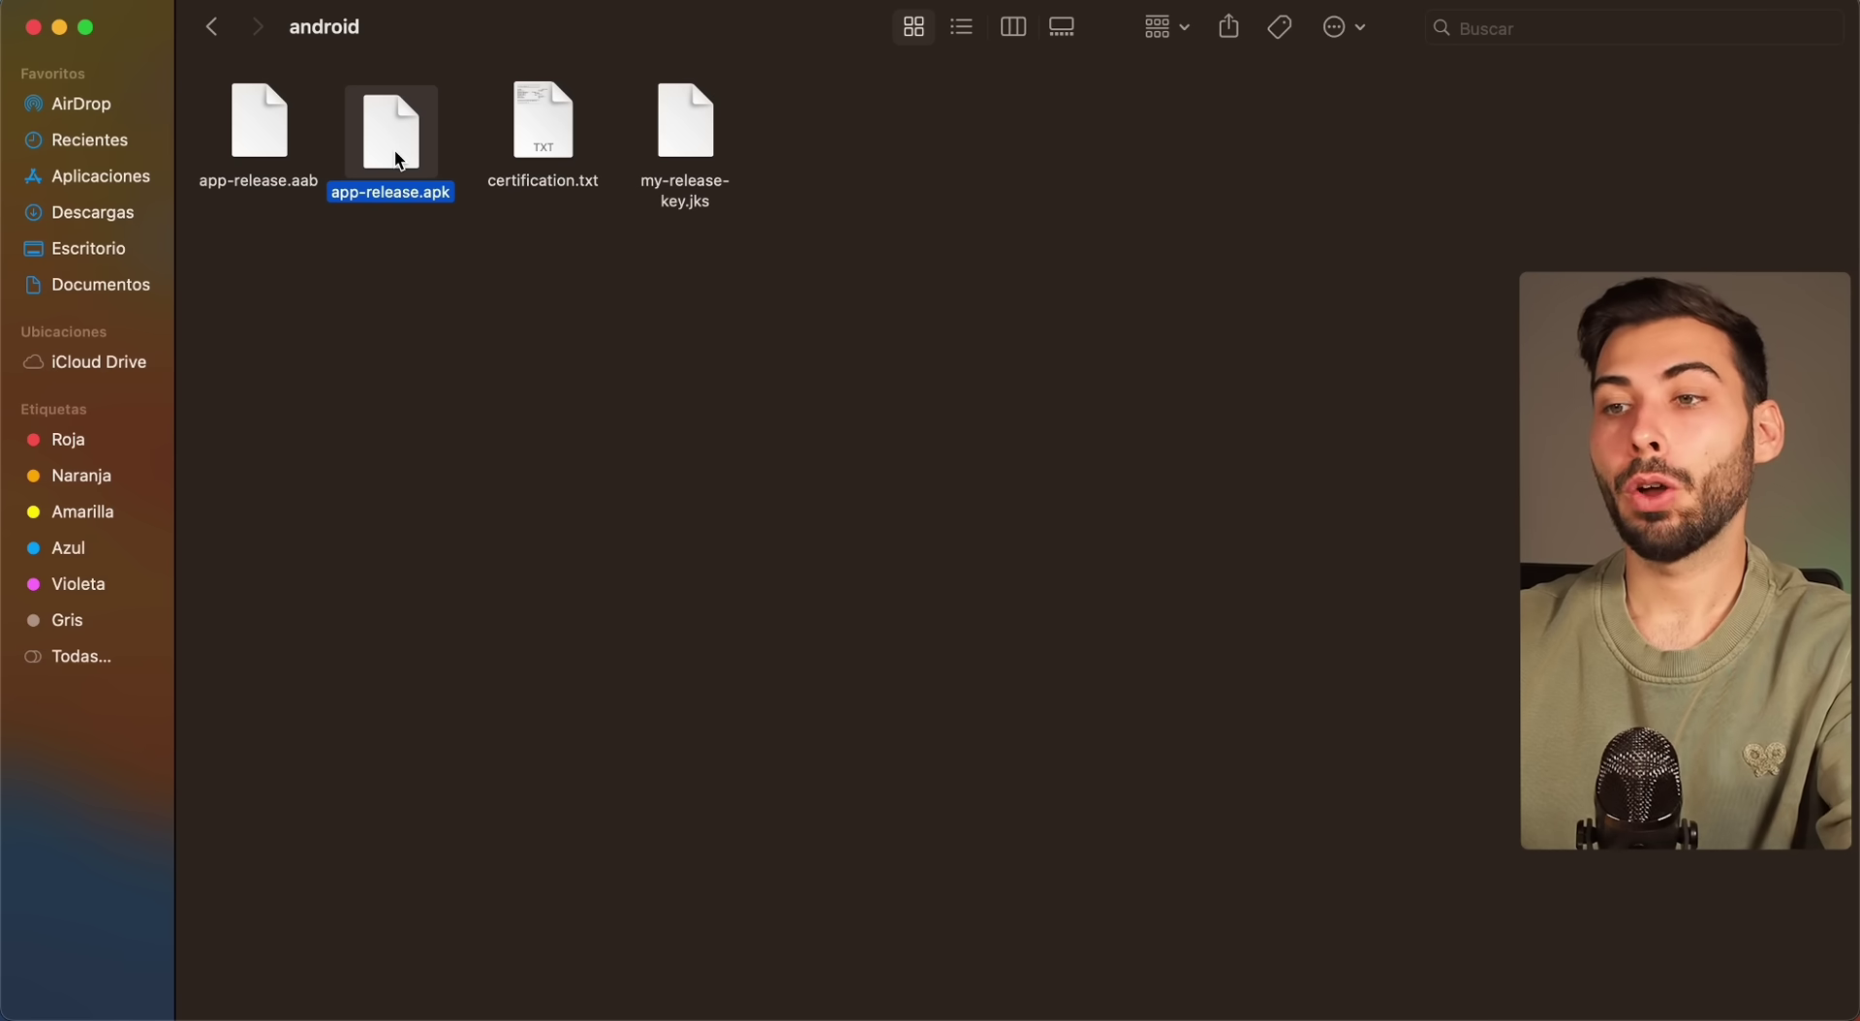
pyautogui.moveTo(393, 143)
pyautogui.mouseDown()
pyautogui.moveTo(348, 254)
pyautogui.moveTo(386, 132)
pyautogui.moveTo(399, 146)
pyautogui.mouseUp()
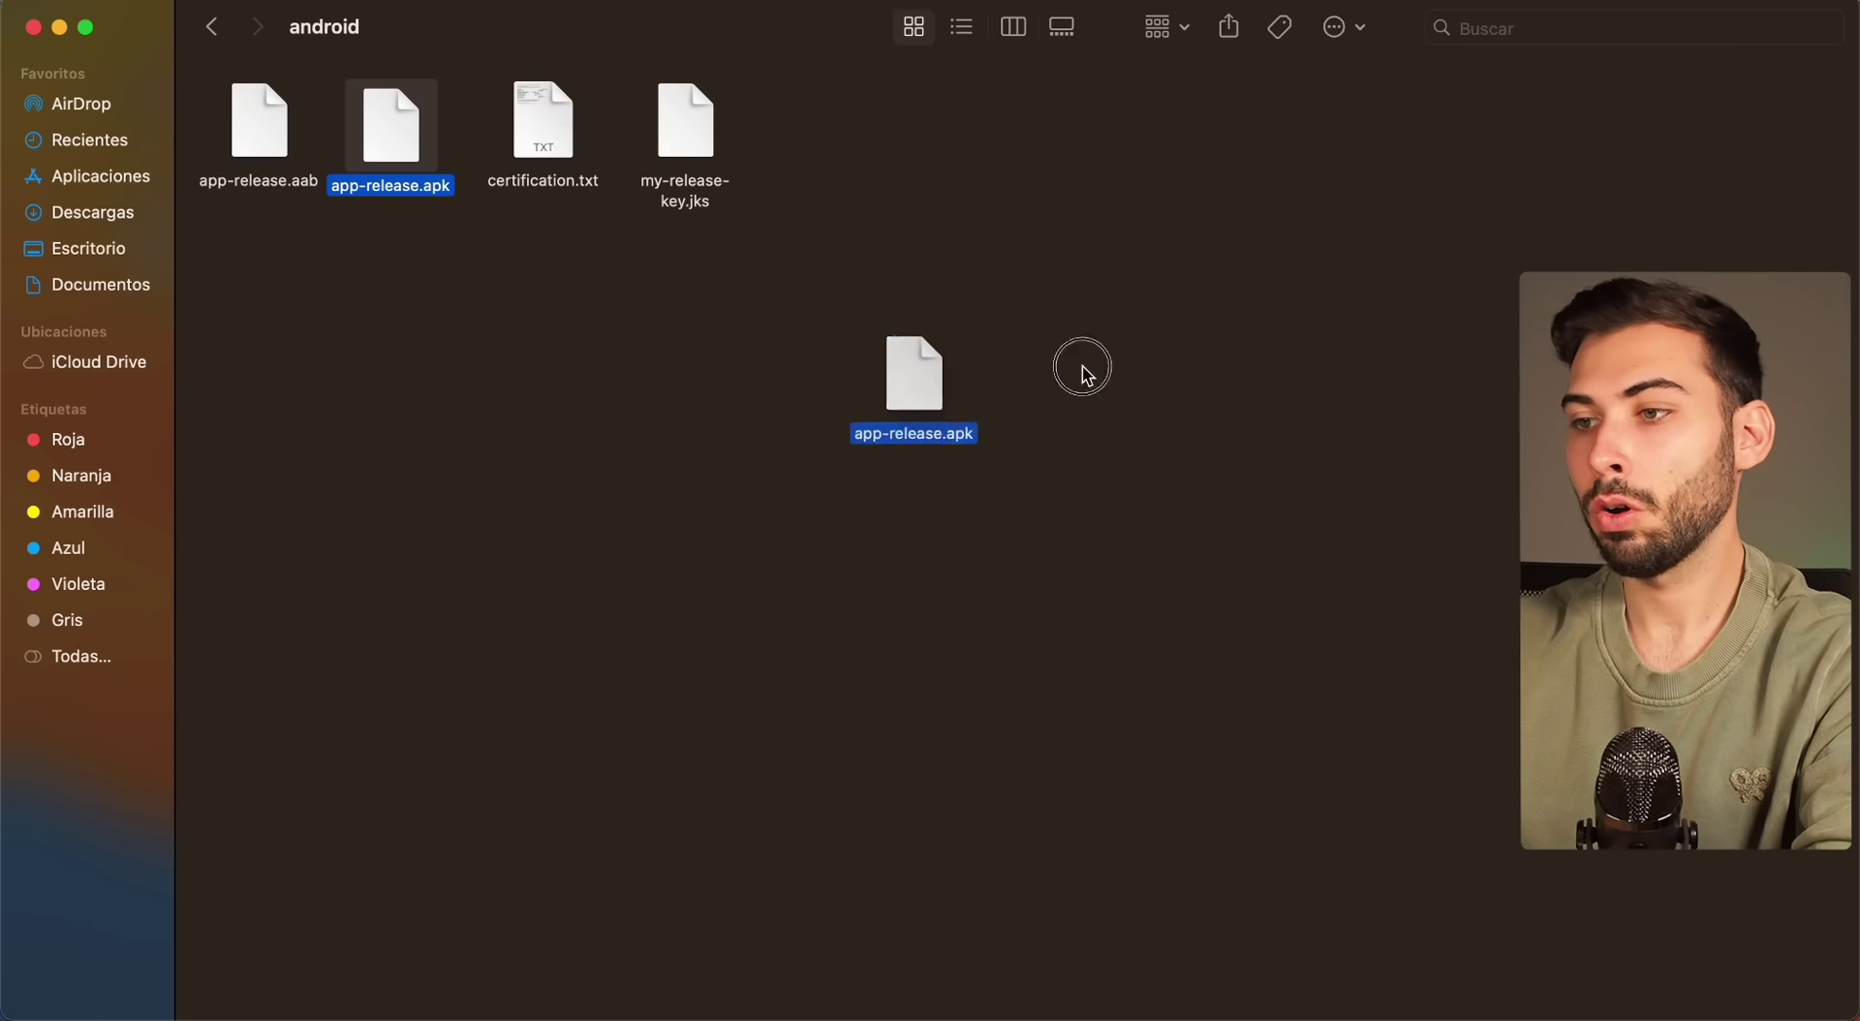
# Upload app-release.apk from the android folder to Mi unidad in Google Drive and open the uploaded file's sharing settings
pyautogui.moveTo(1080, 374); pyautogui.dragTo(1803, 387)
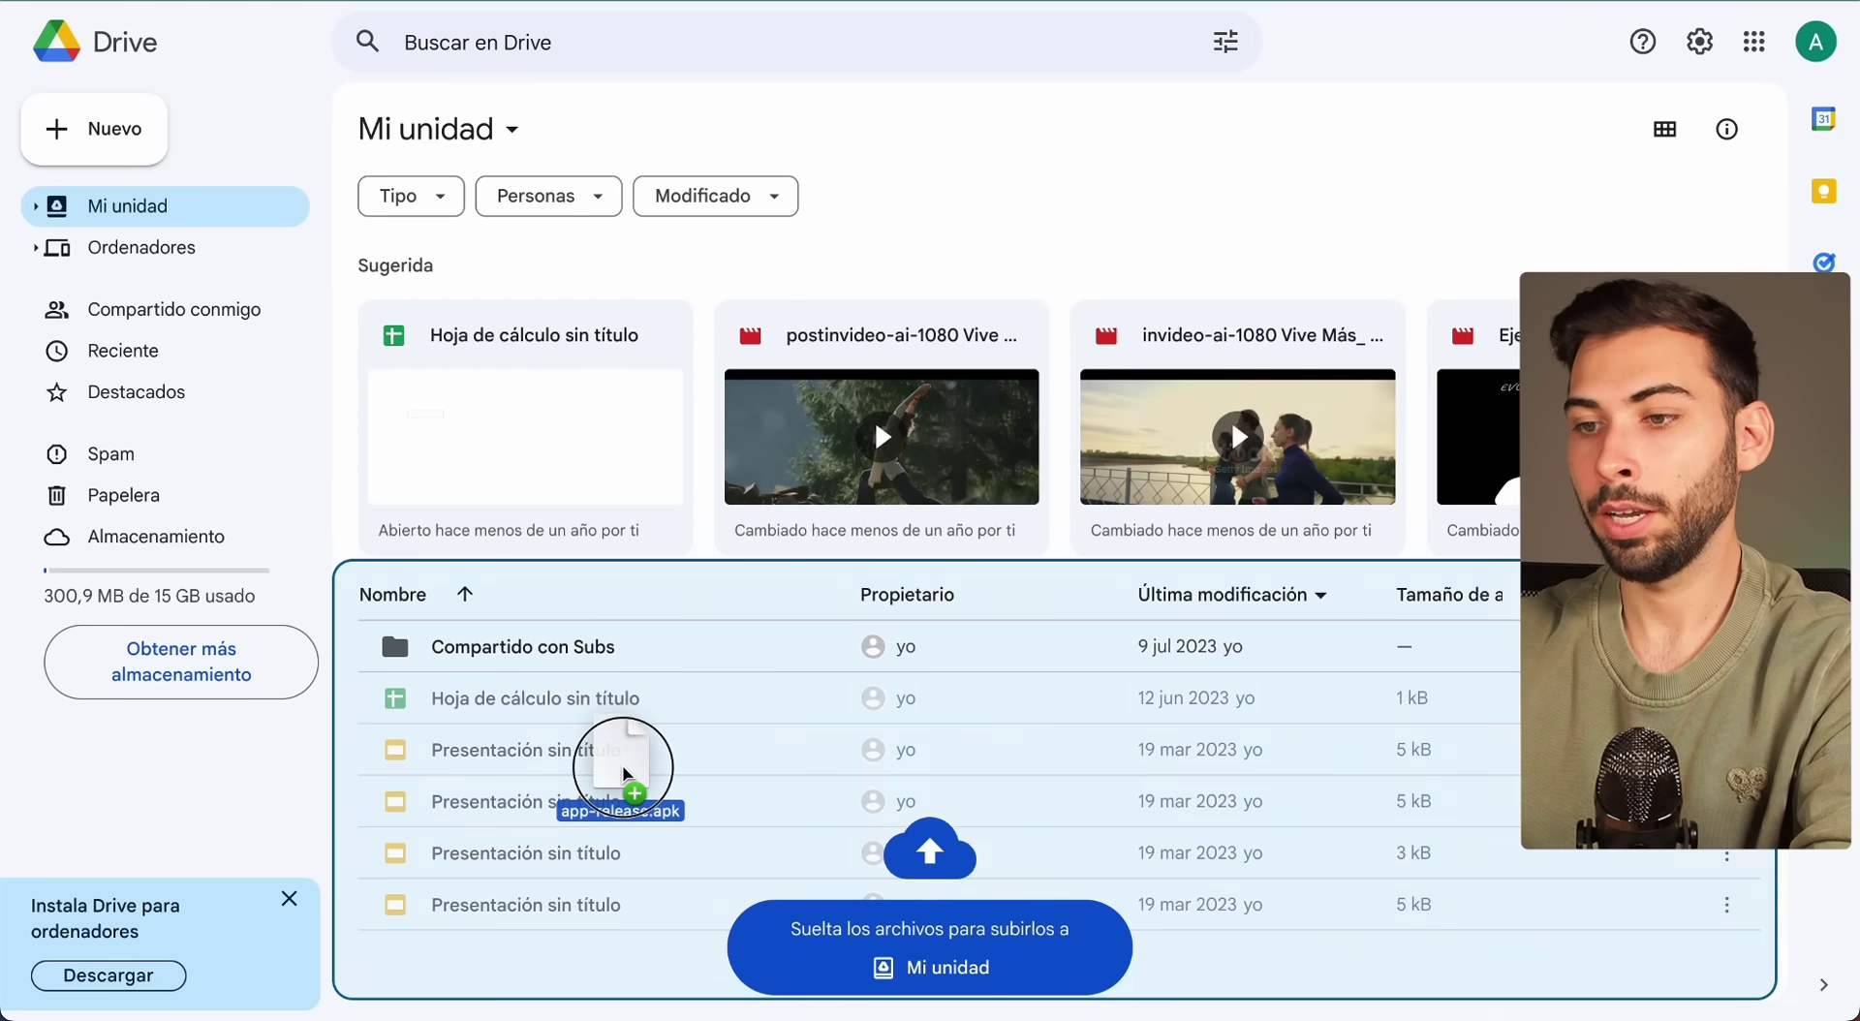
pyautogui.moveTo(623, 786); pyautogui.dragTo(625, 775)
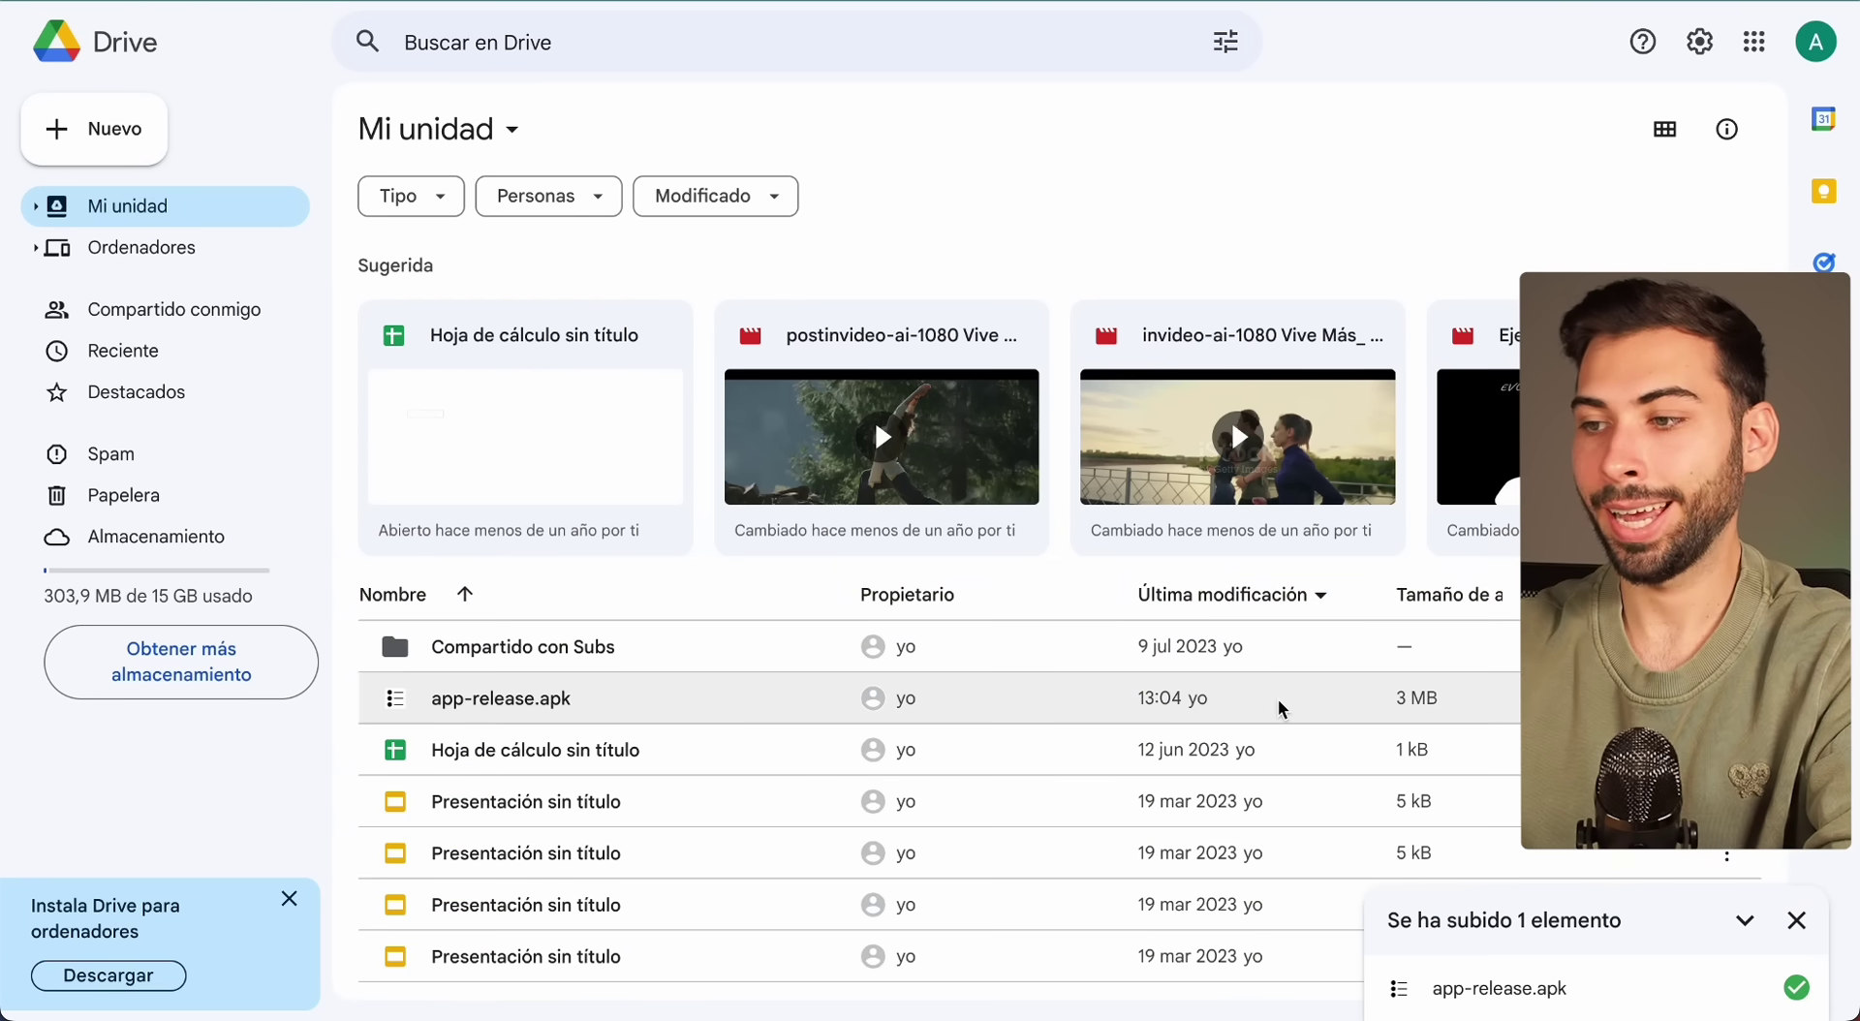
pyautogui.doubleClick(1281, 710)
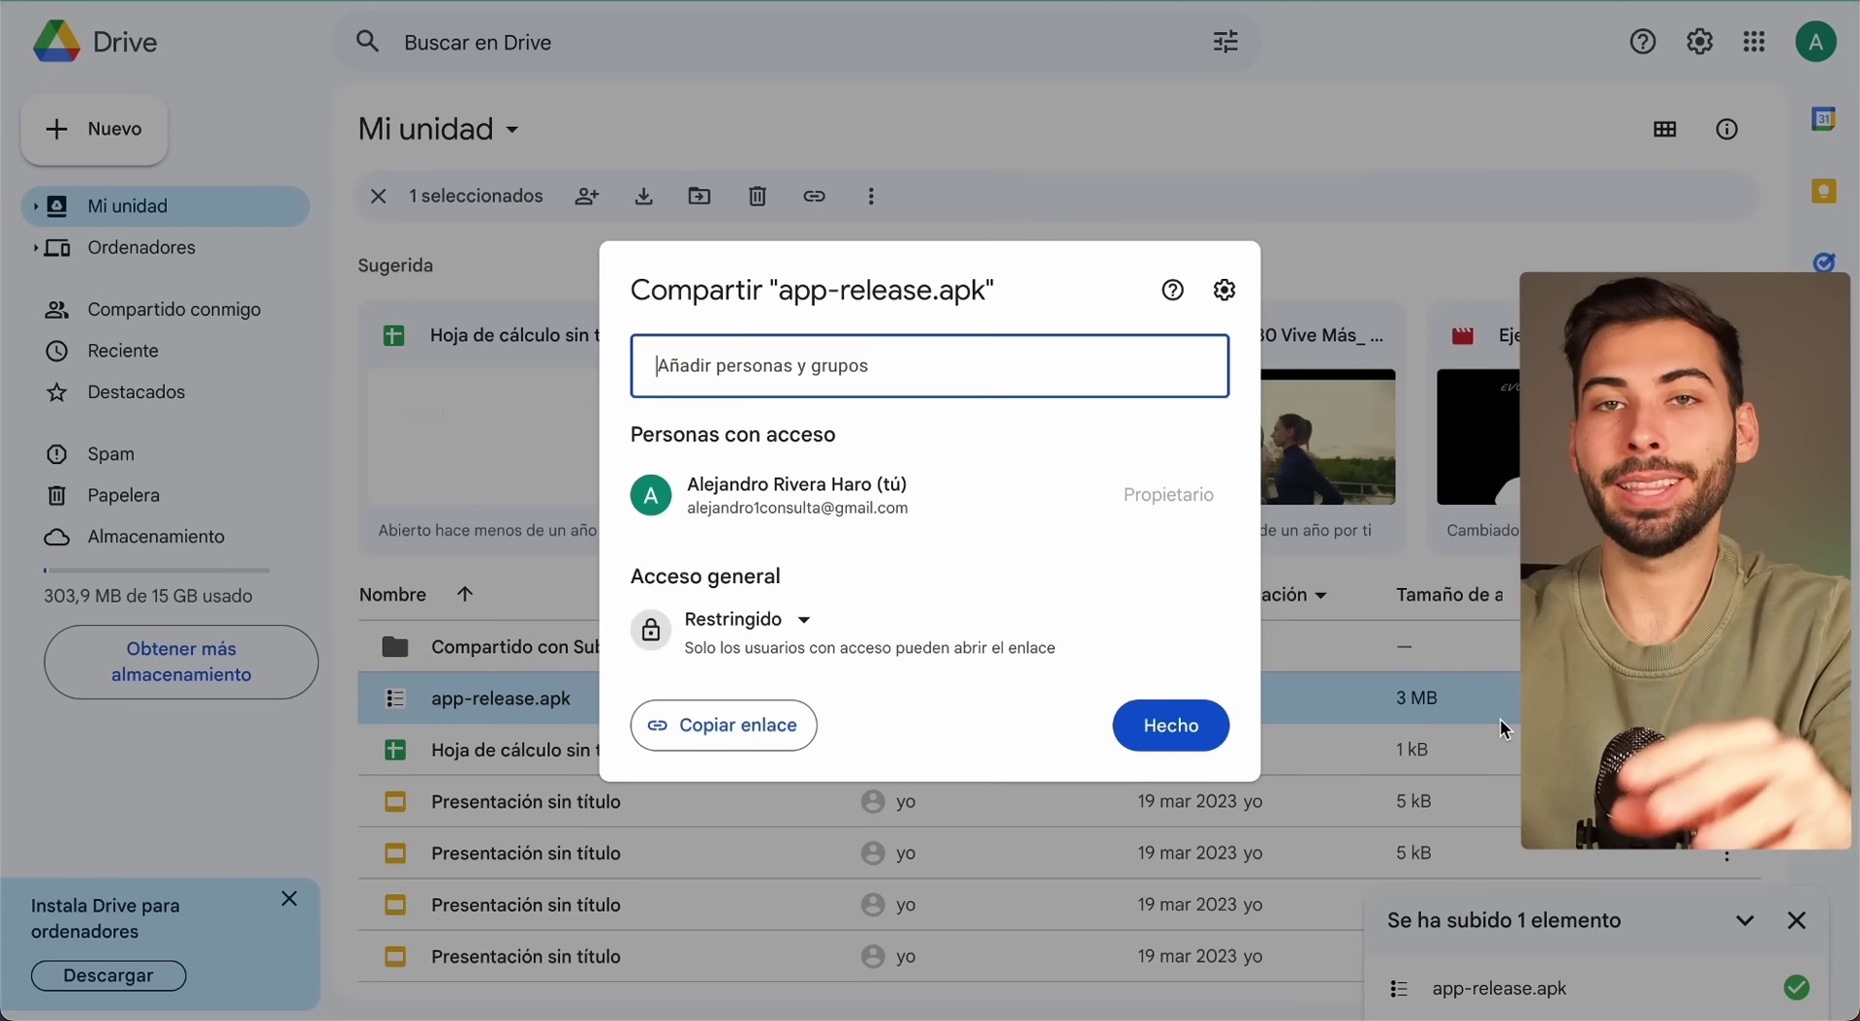